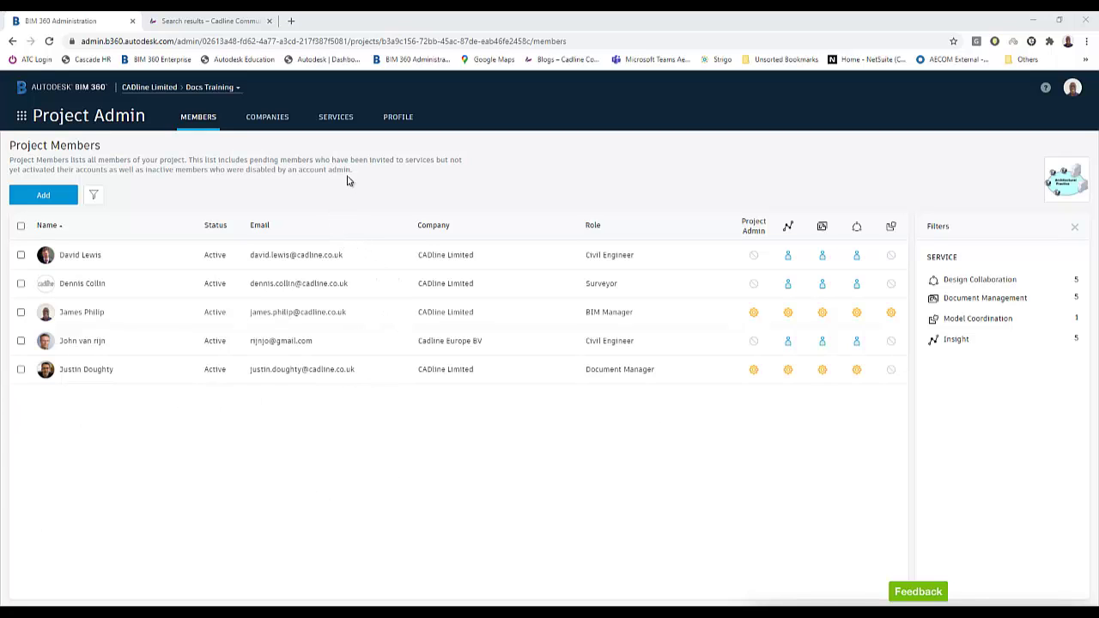
Show the Project Services overview with the Document Management, Model Coordination, Design Collaboration and Insight cards
click(335, 125)
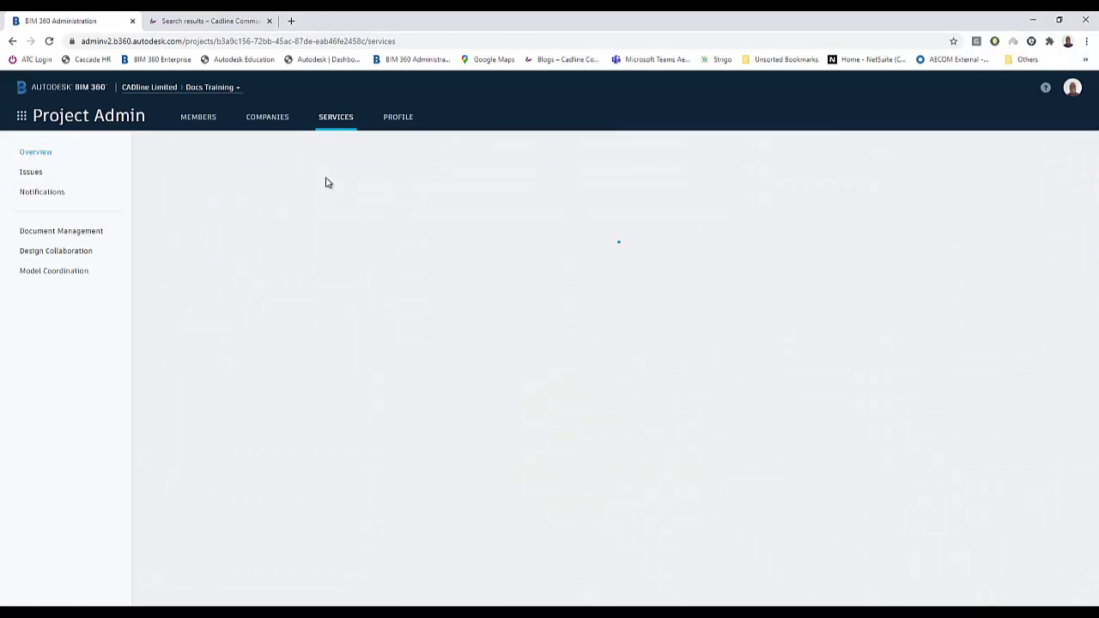
Download the locations template from Document Management settings and switch to the Locations Building 1 workbook
click(68, 232)
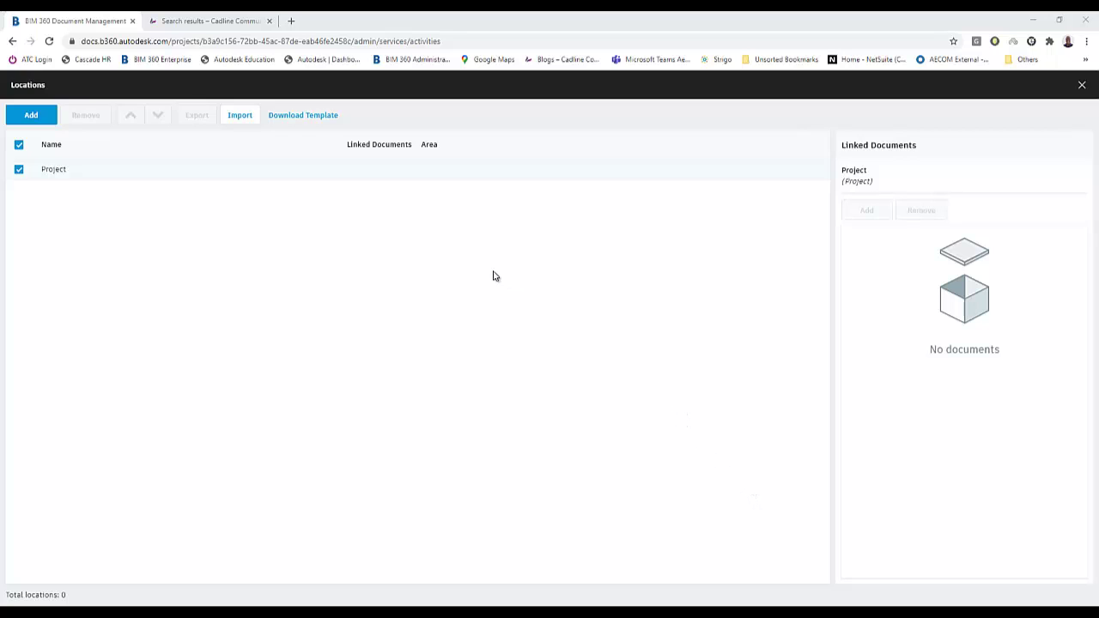
click(323, 123)
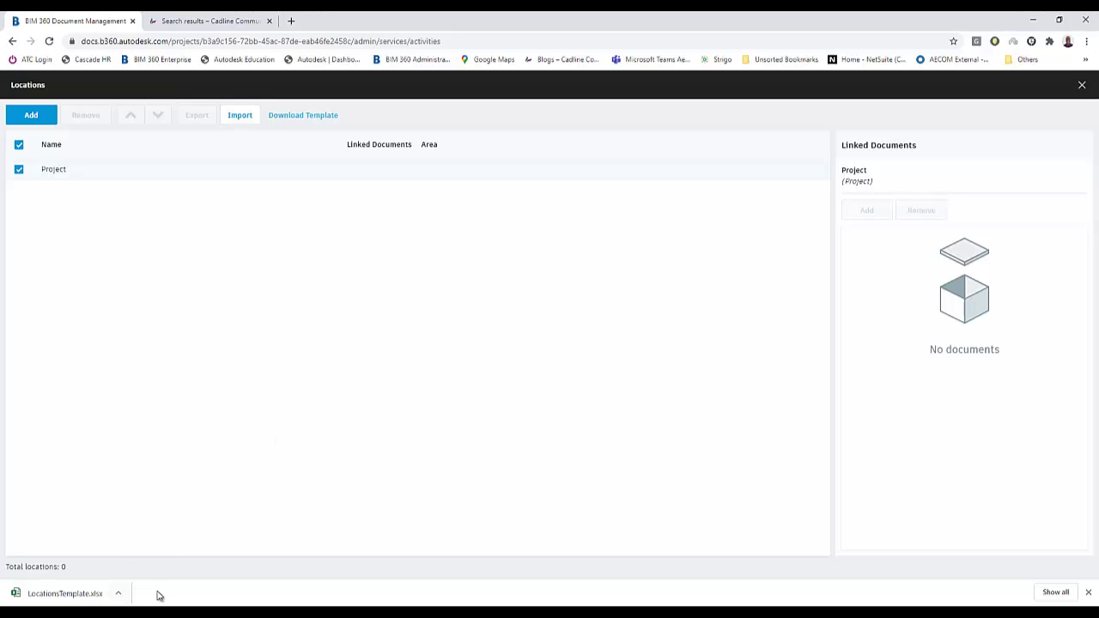
key(alt+Tab)
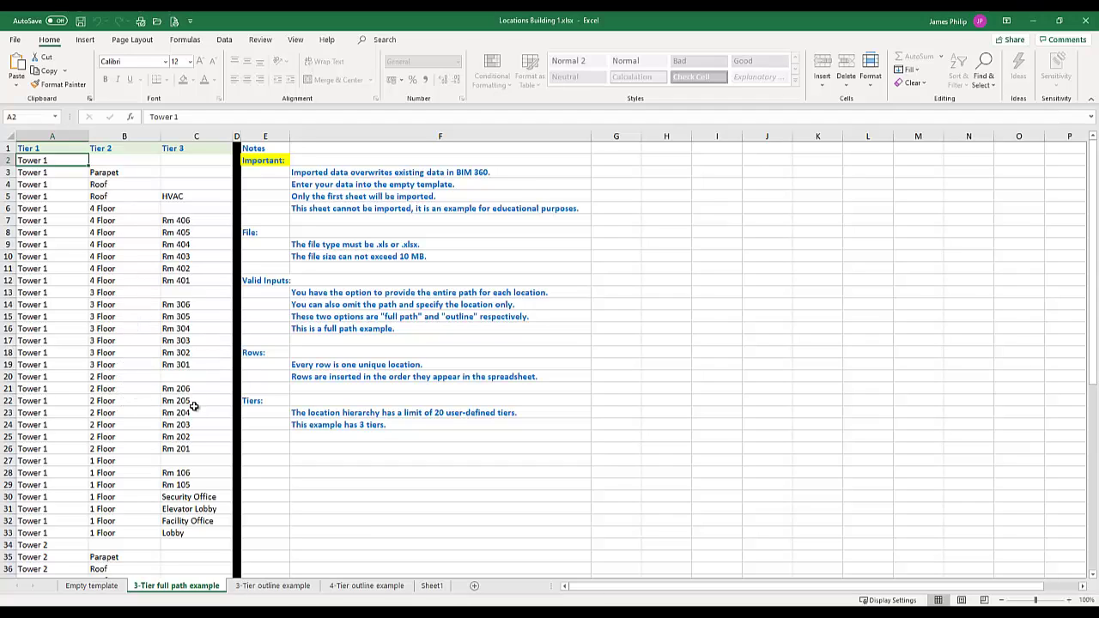
Review the 3-Tier and 4-Tier outline example sheets in the locations workbook
click(282, 587)
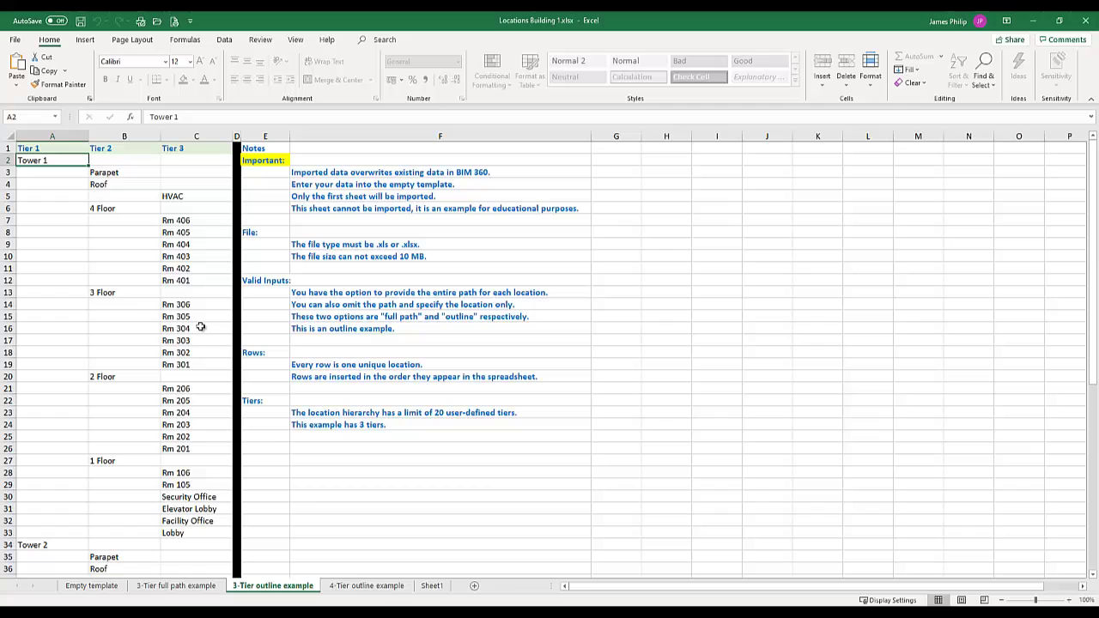
click(360, 587)
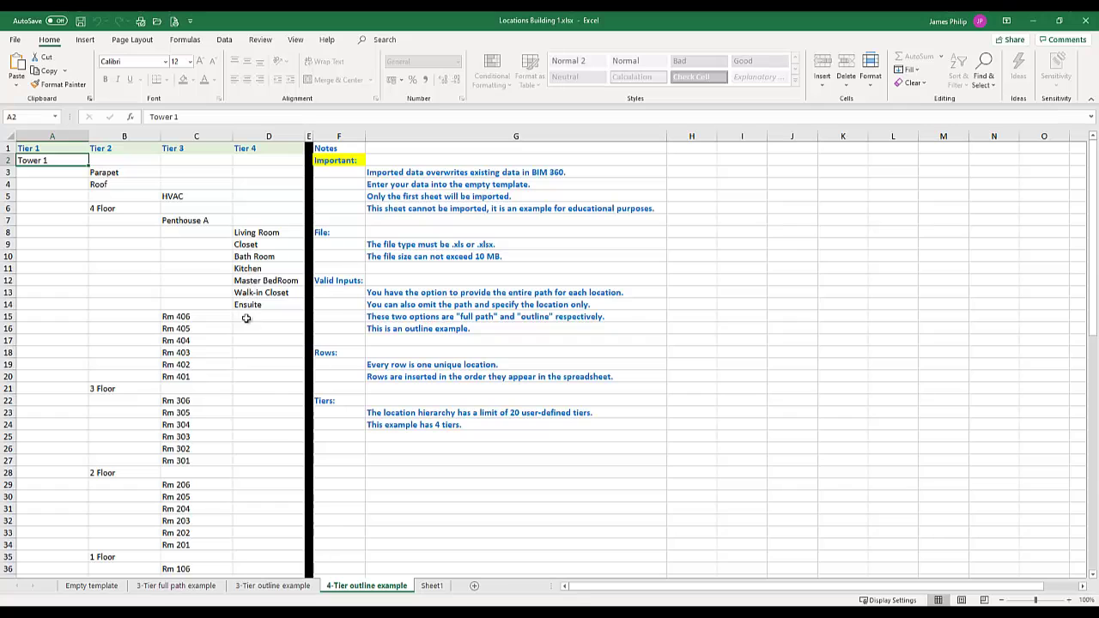
Check the Empty template sheet's Building1 data, then return to the BIM 360 Locations page
click(95, 585)
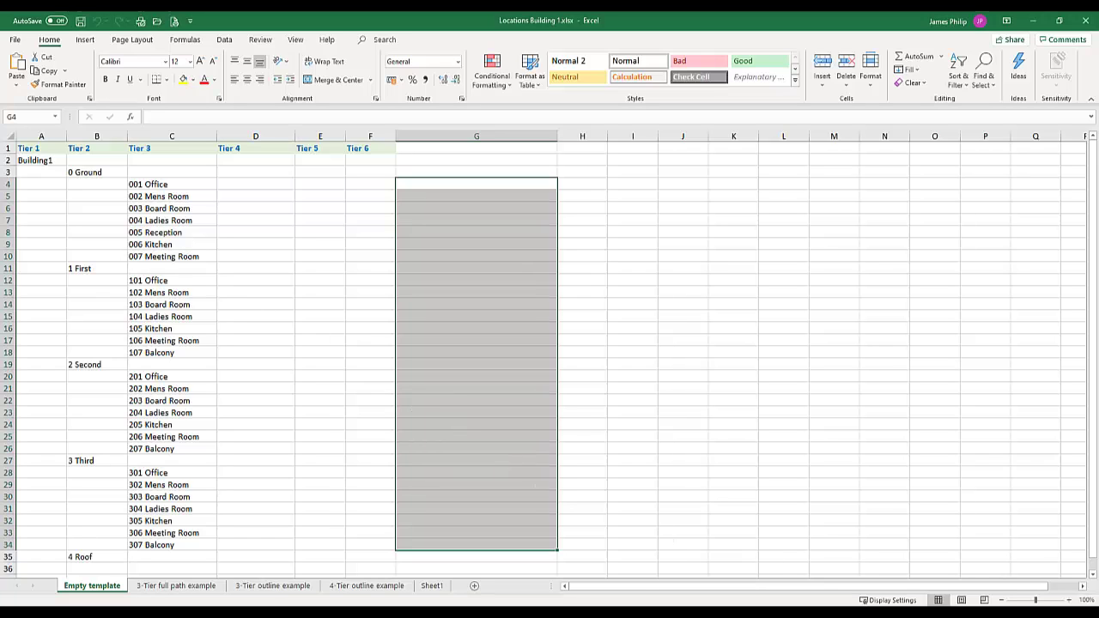
key(alt+Tab)
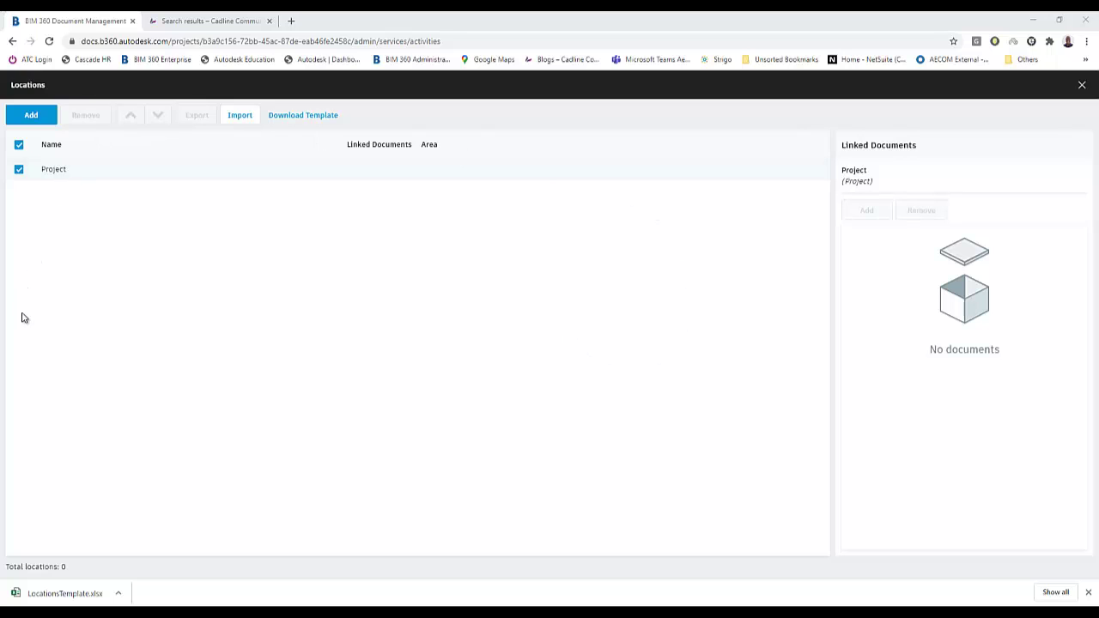
Start a locations import and pick Locations Building 1.xlsx from New Volume (D:) > BIM 360 Documents
click(243, 120)
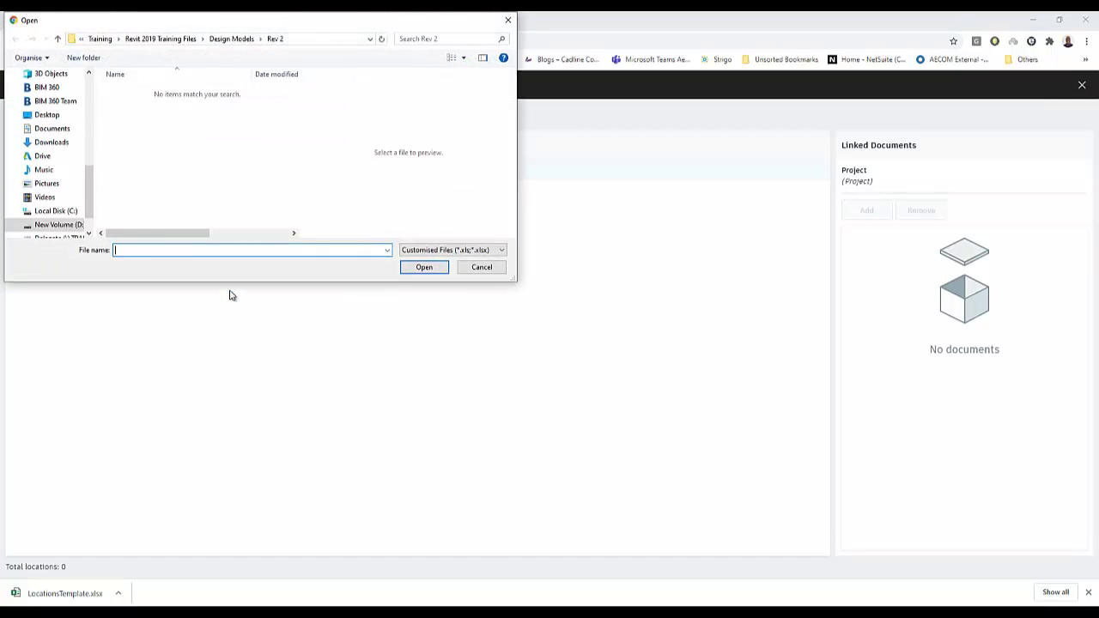
click(60, 225)
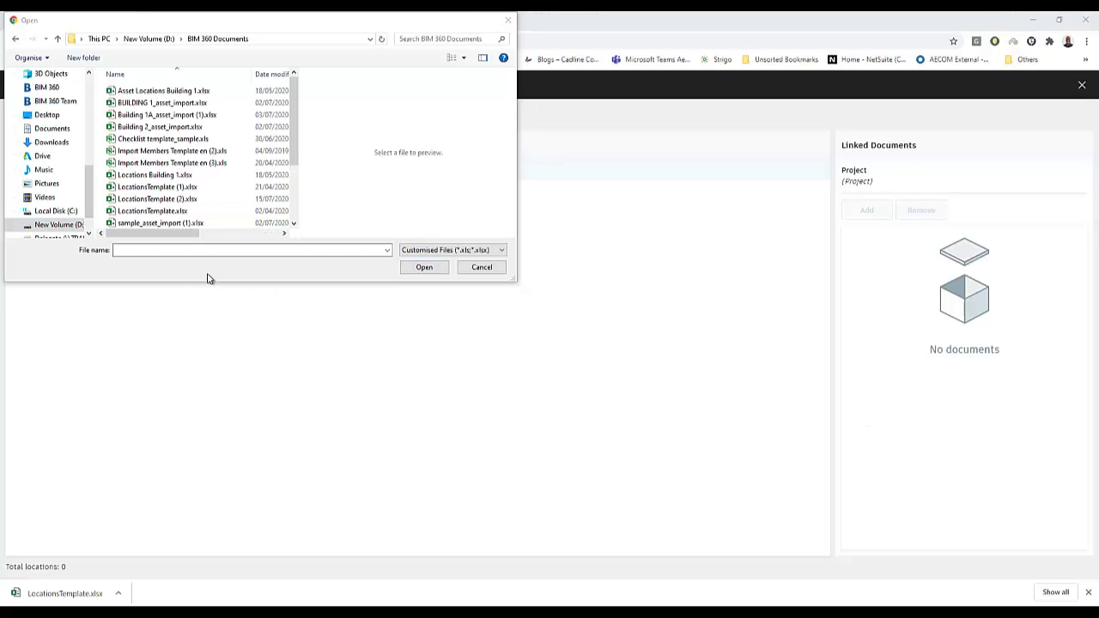
click(137, 178)
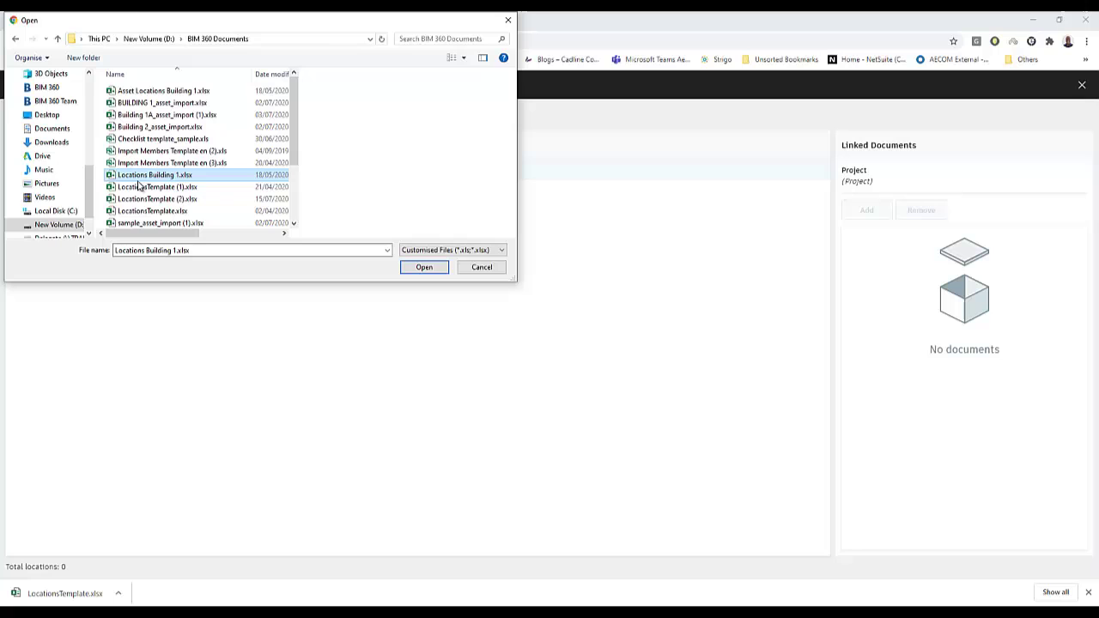
Import all 34 previewed locations from Locations Building 1.xlsx, replacing the existing ones
click(422, 268)
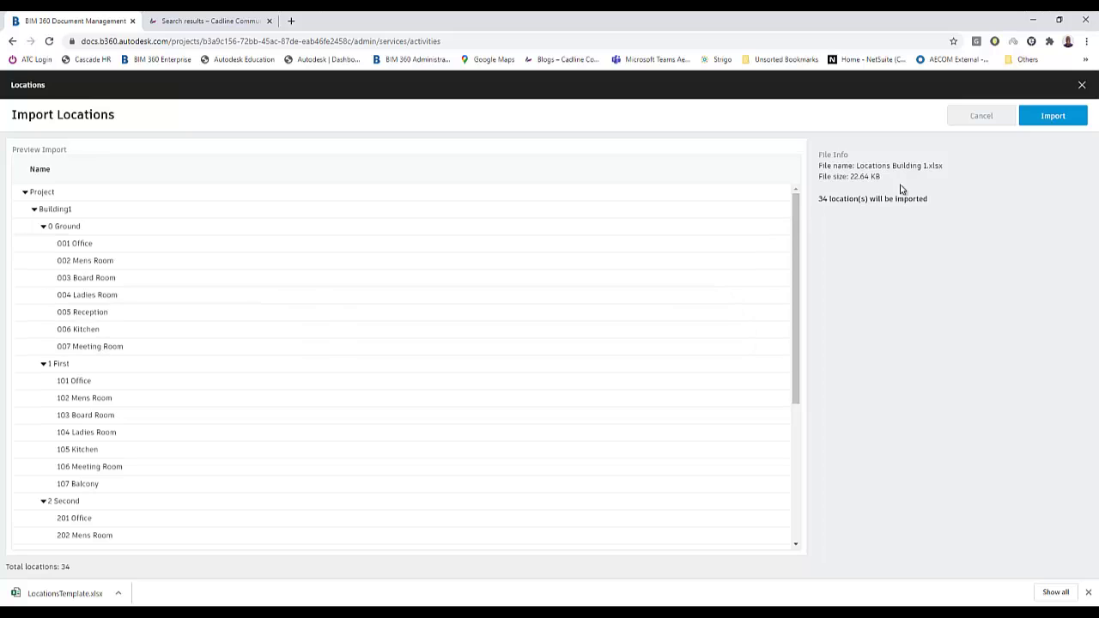
click(1051, 120)
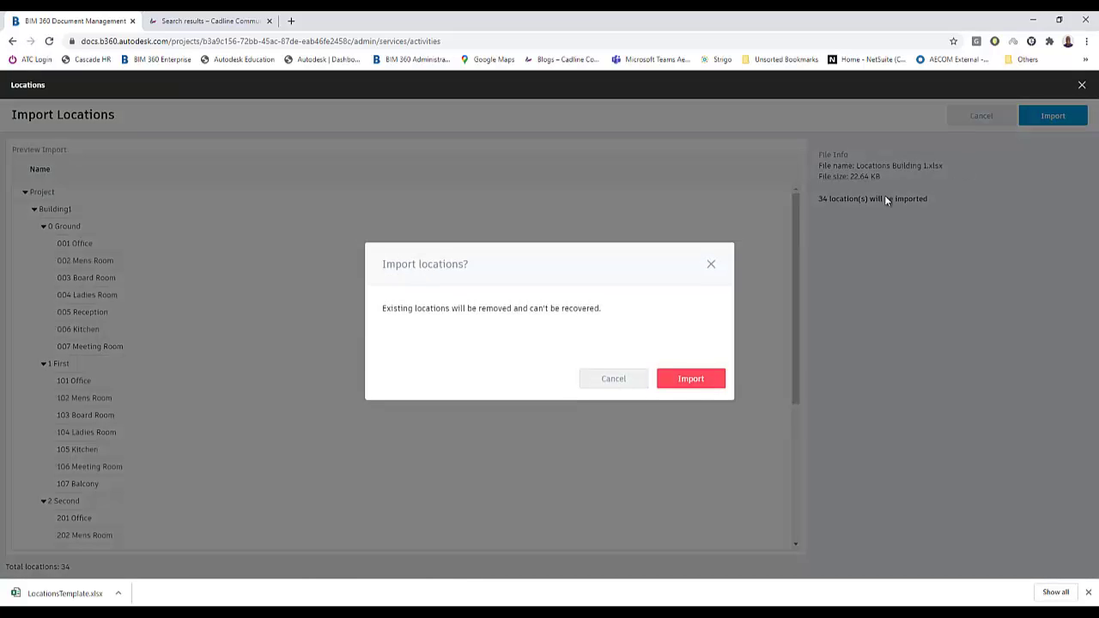
click(693, 382)
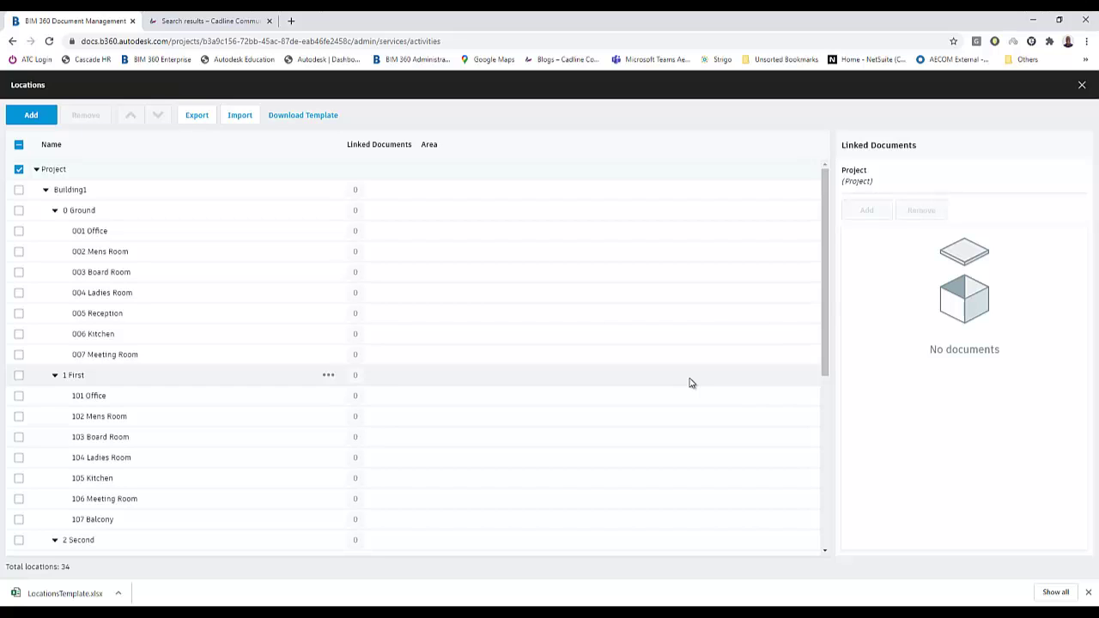
Link sheet A1_100 from Plans > Shared > PDF to the 0 Ground location
click(299, 217)
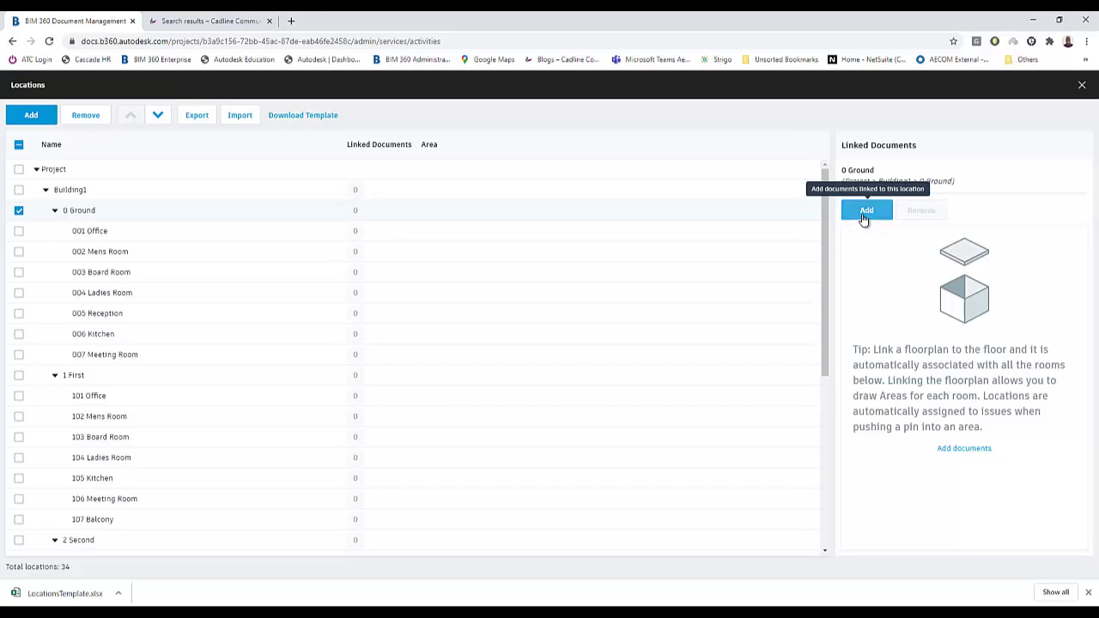
click(863, 215)
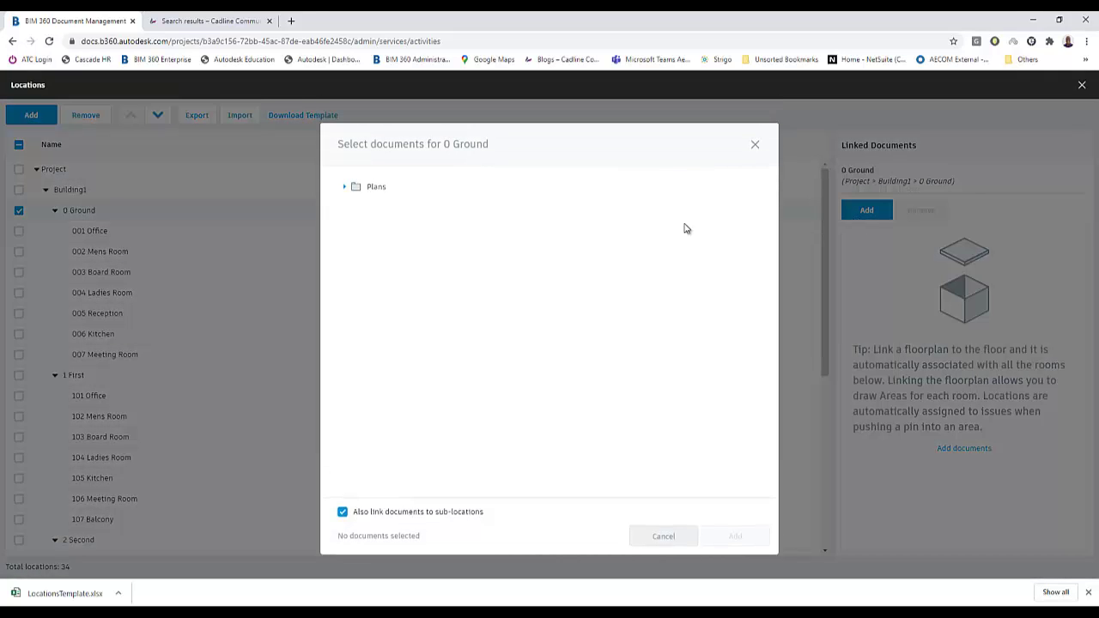
click(345, 187)
click(361, 246)
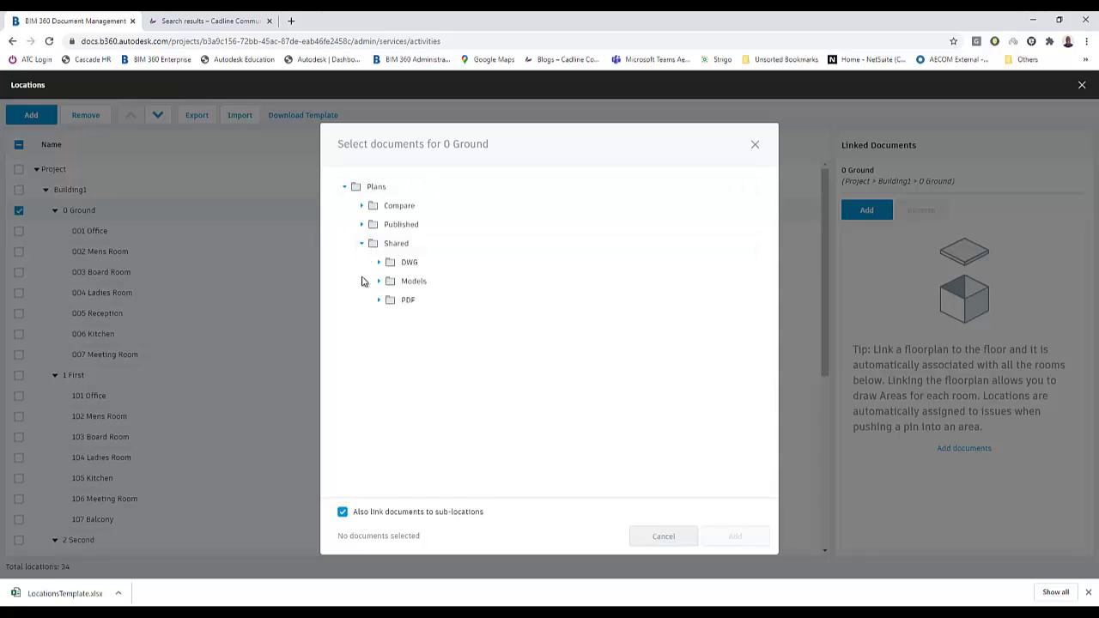
click(379, 302)
click(423, 320)
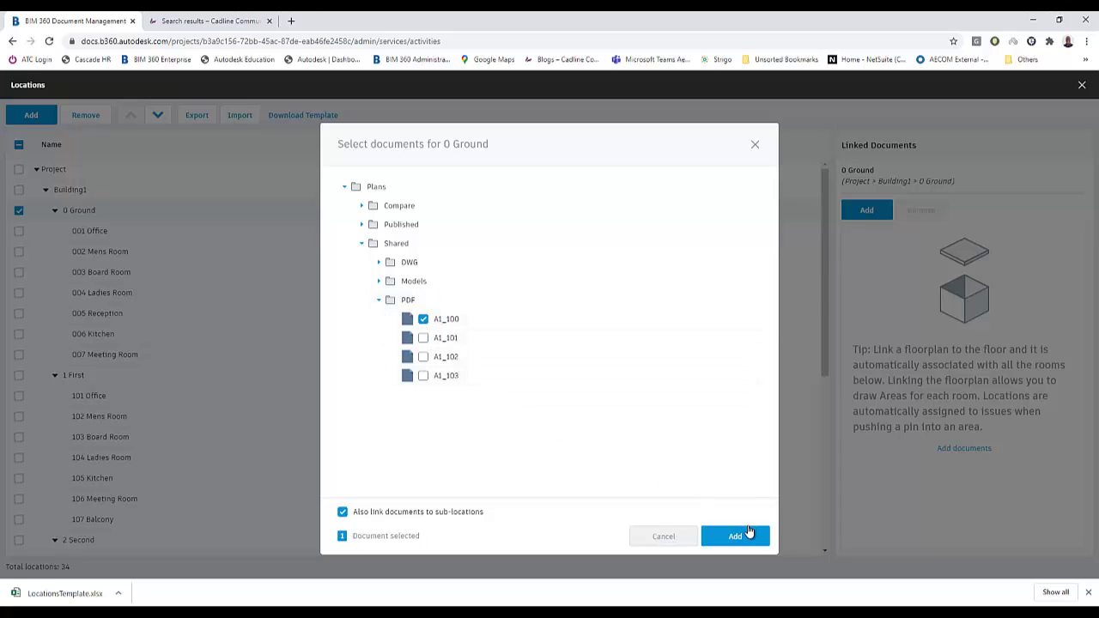
click(734, 535)
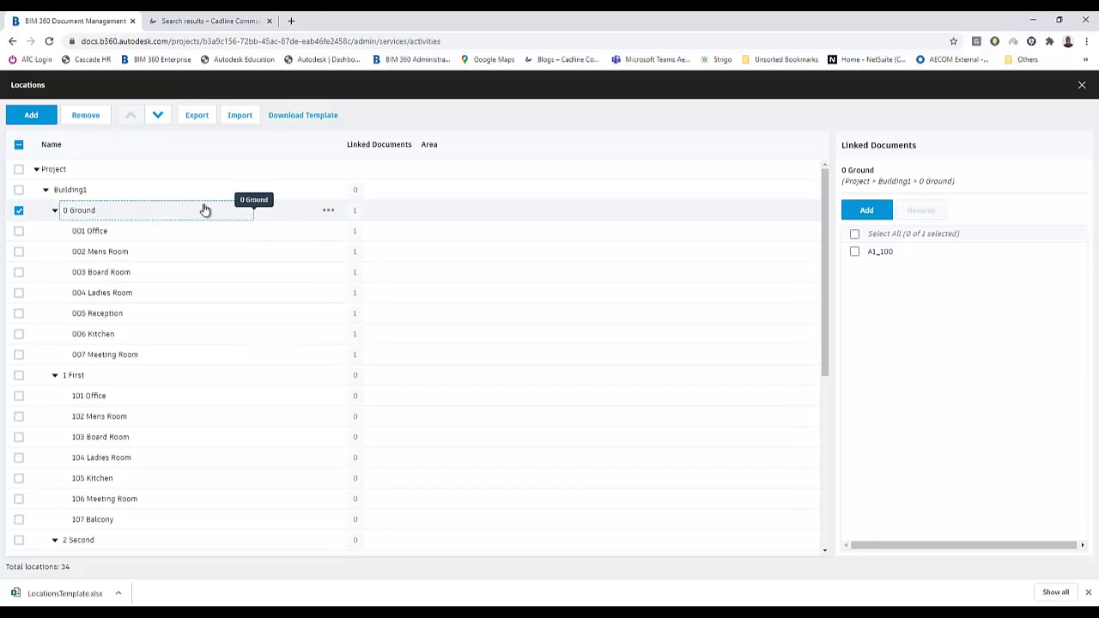
Outline the 001 Office room area on sheet A1_100 and finish defining the areas
key(Down)
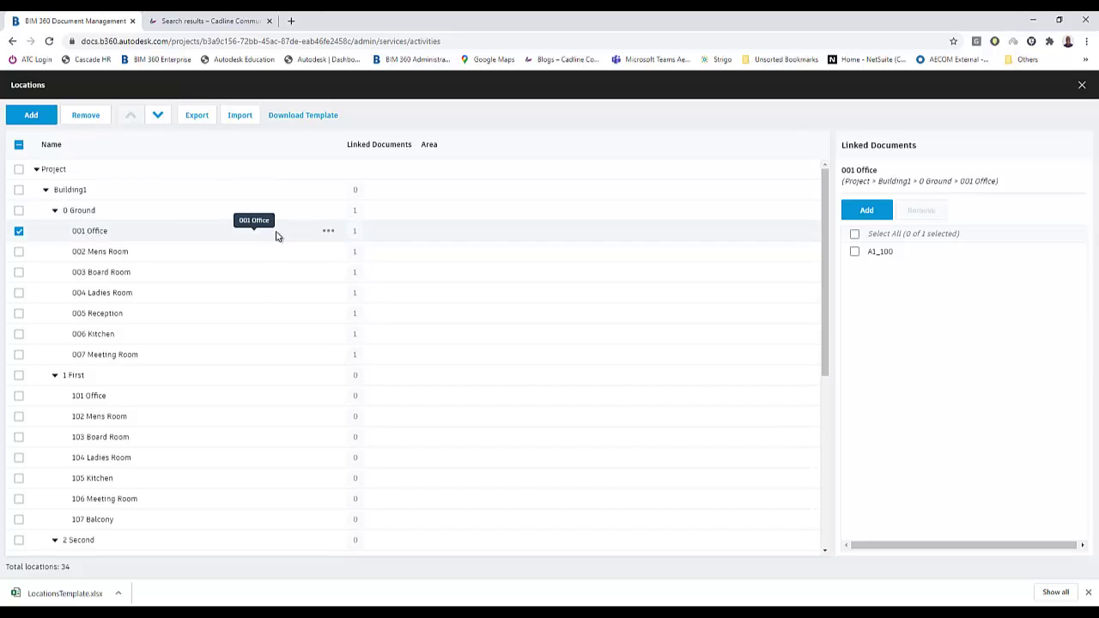
click(181, 234)
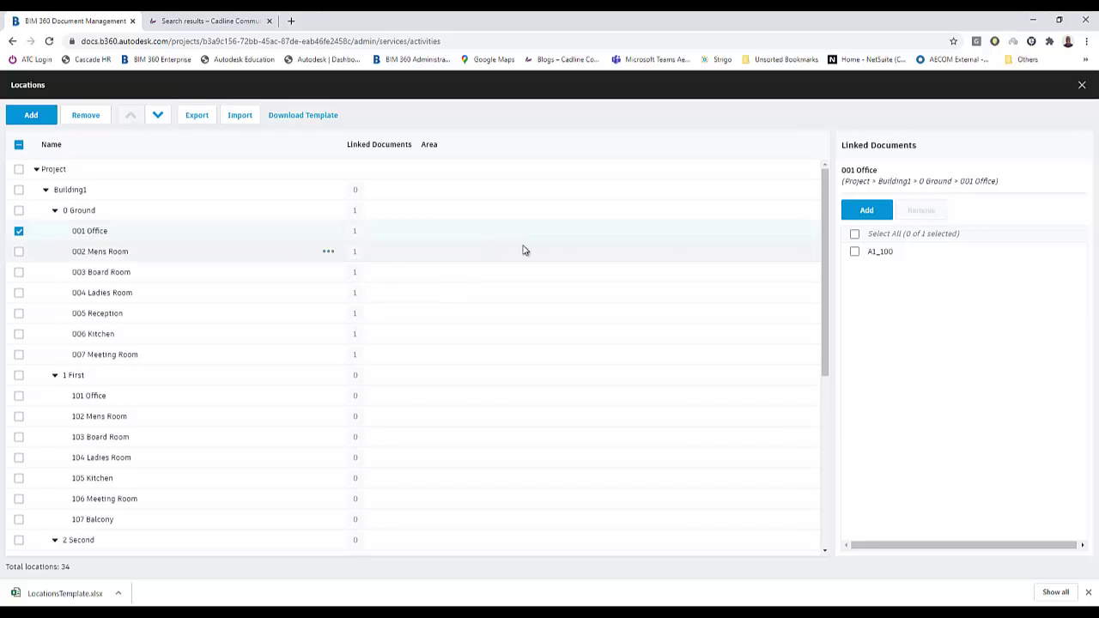
click(881, 251)
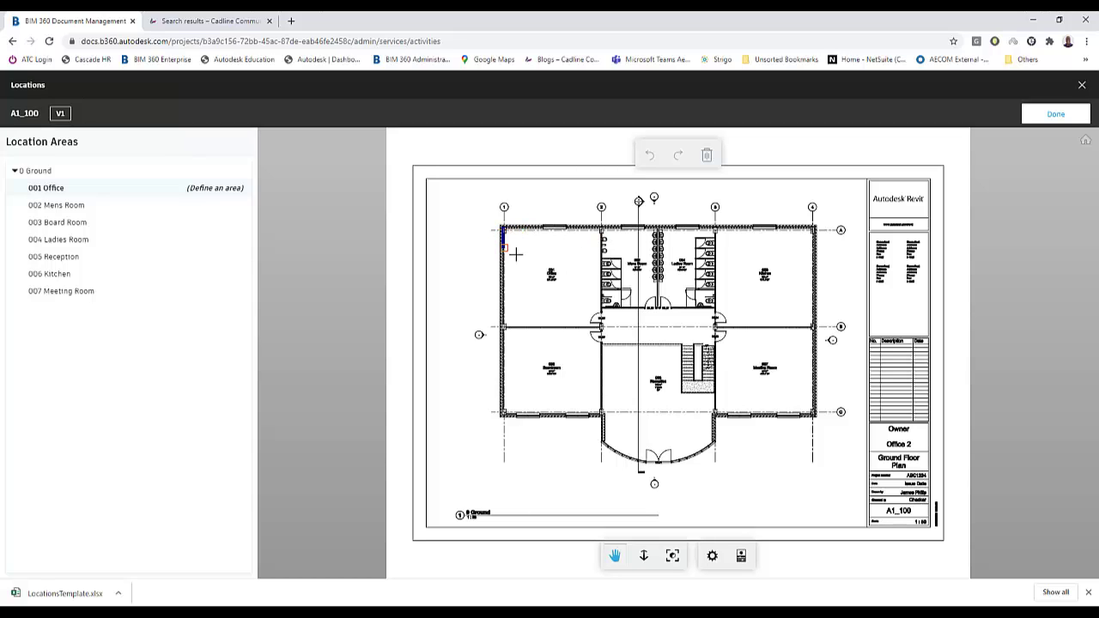
mouse_move(503, 229)
mouse_down()
mouse_move(569, 314)
mouse_move(599, 328)
mouse_up()
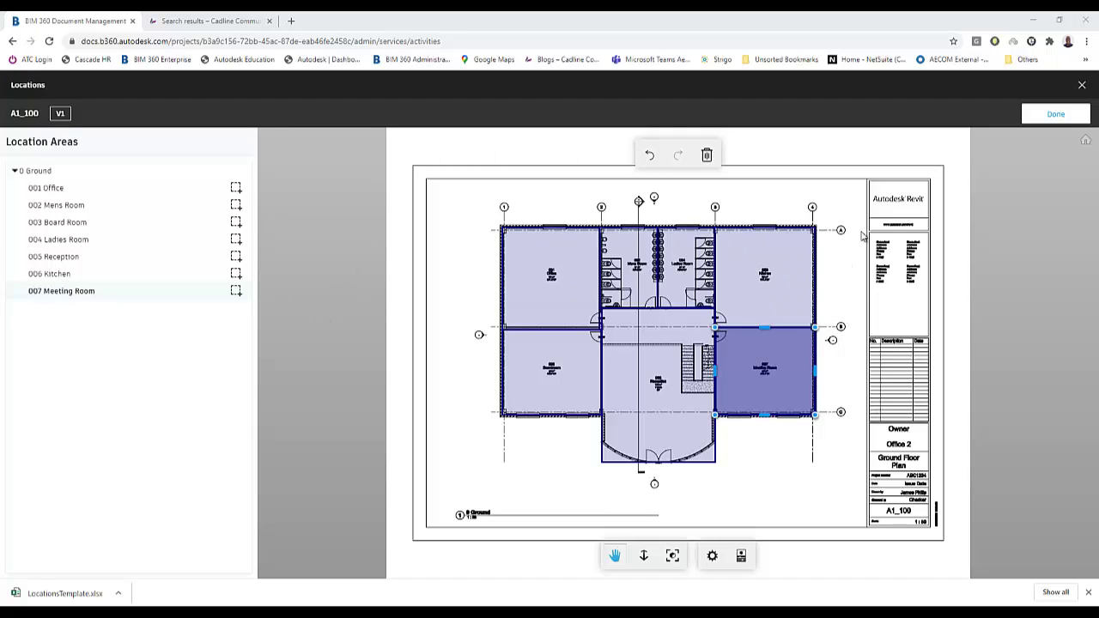
click(1048, 117)
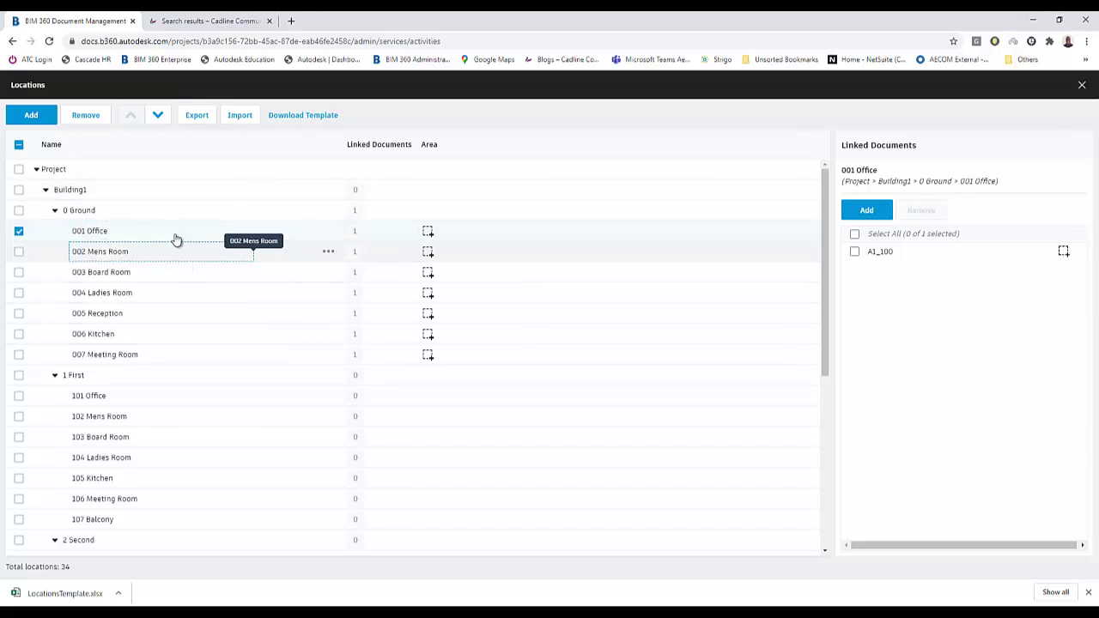
Close the Locations settings and switch to the Document Management module
click(1081, 85)
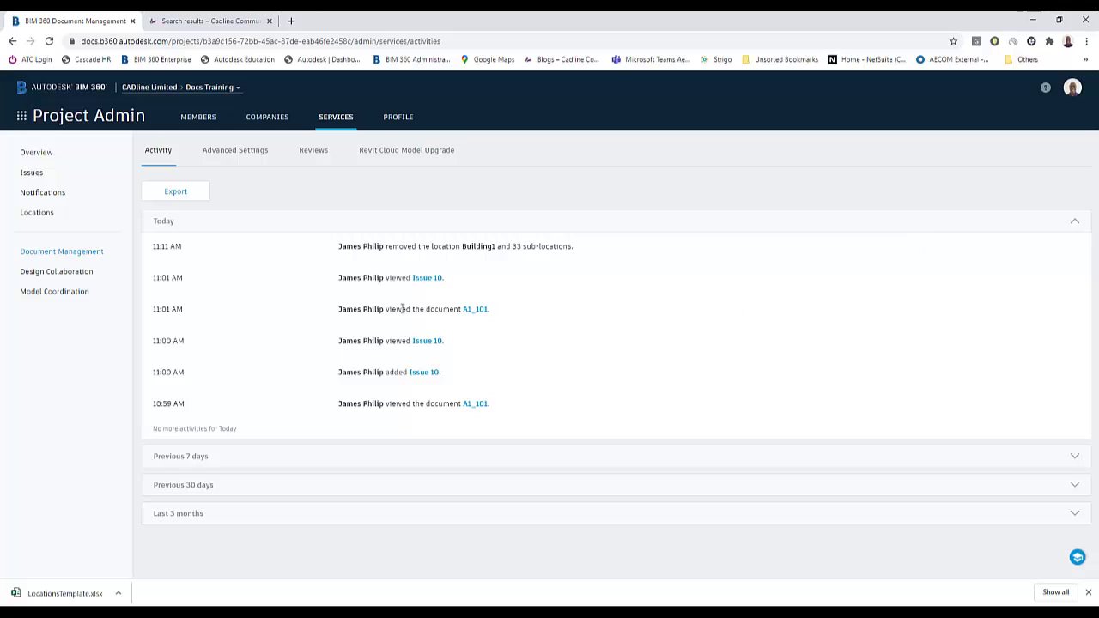
click(21, 116)
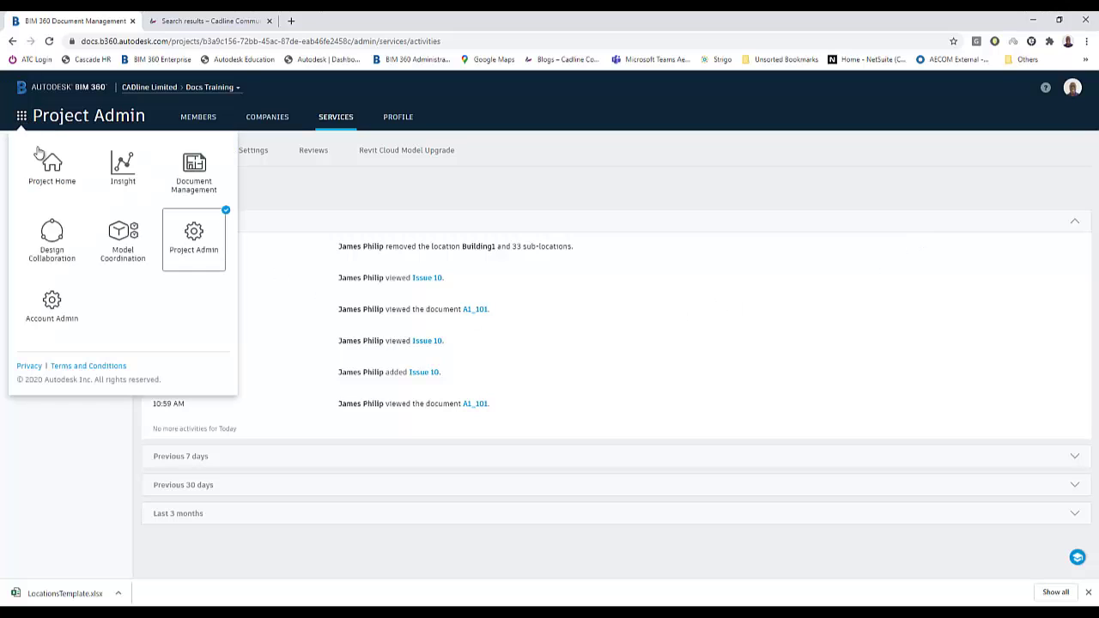
click(196, 171)
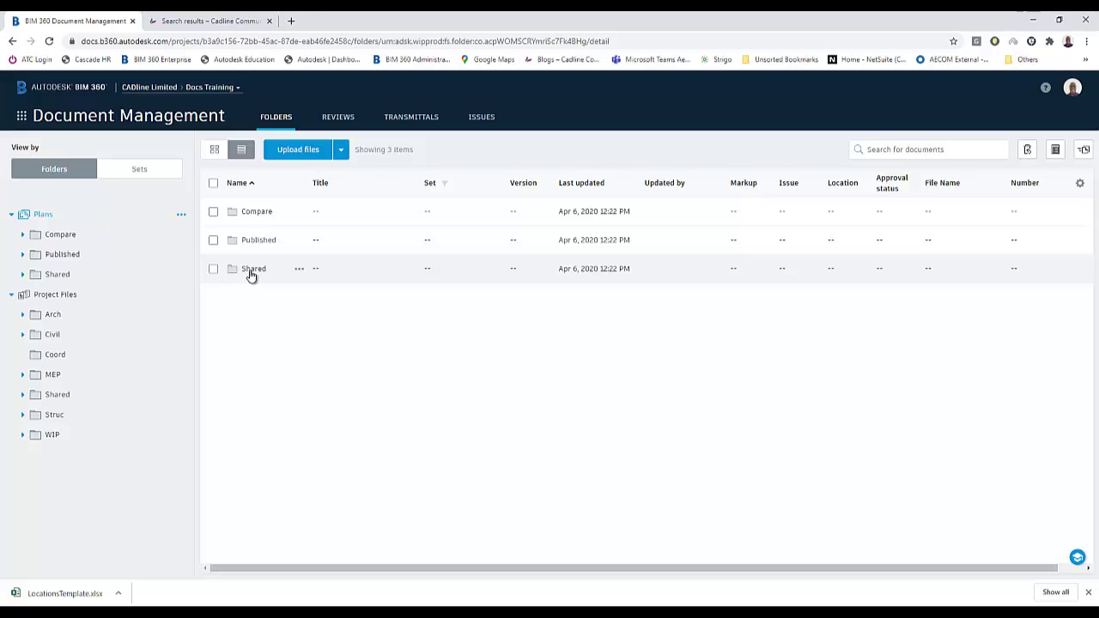
Browse into Plans > Shared > PDF to list sheets A1_100 to A1_103
click(251, 276)
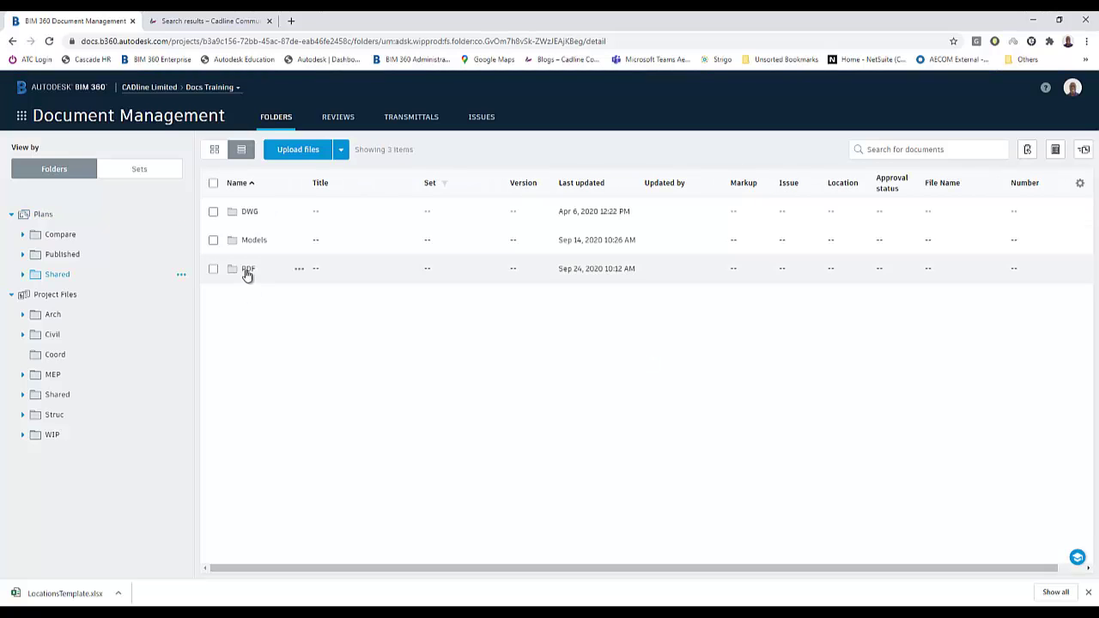
click(248, 269)
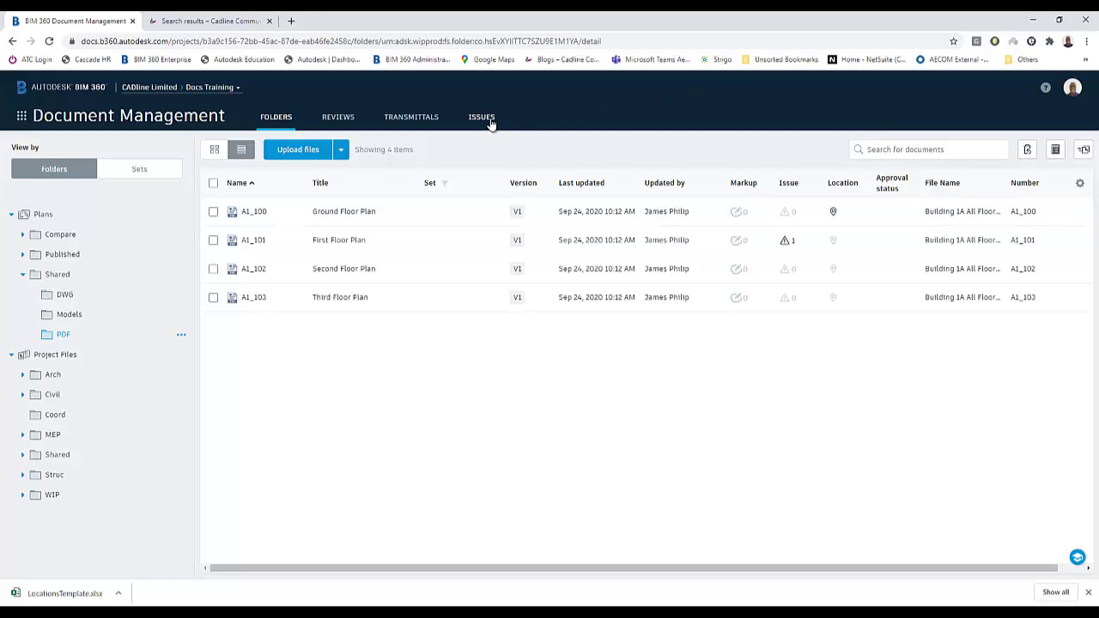
Start a new issue titled 'Ladies Toilet door' with type Design > Requirement Change
click(484, 119)
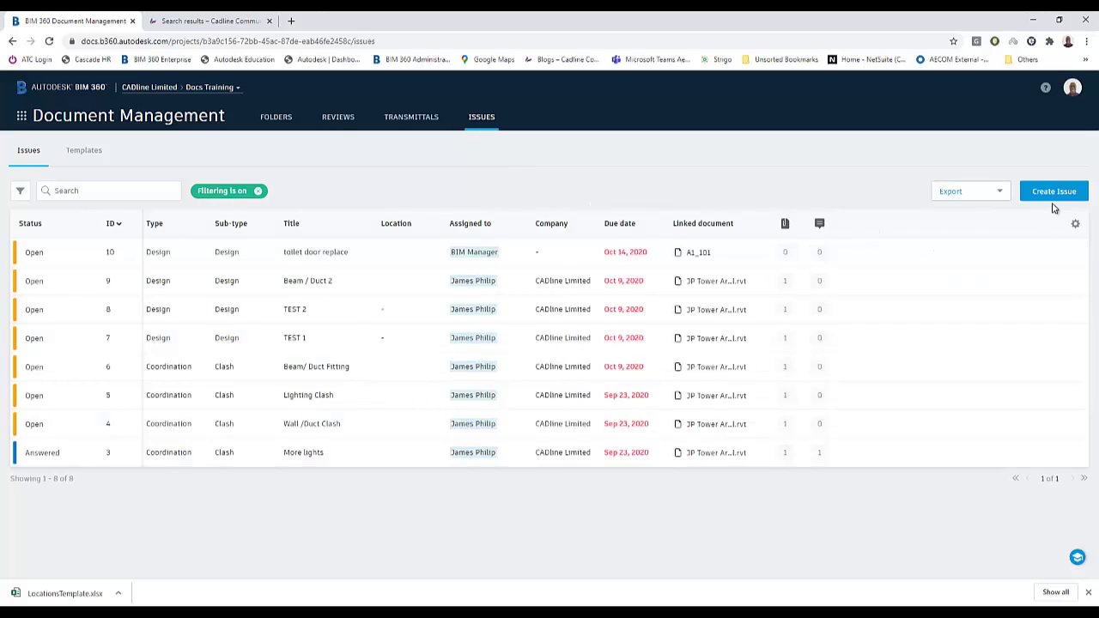
click(1054, 191)
text(Ladies Toilet door)
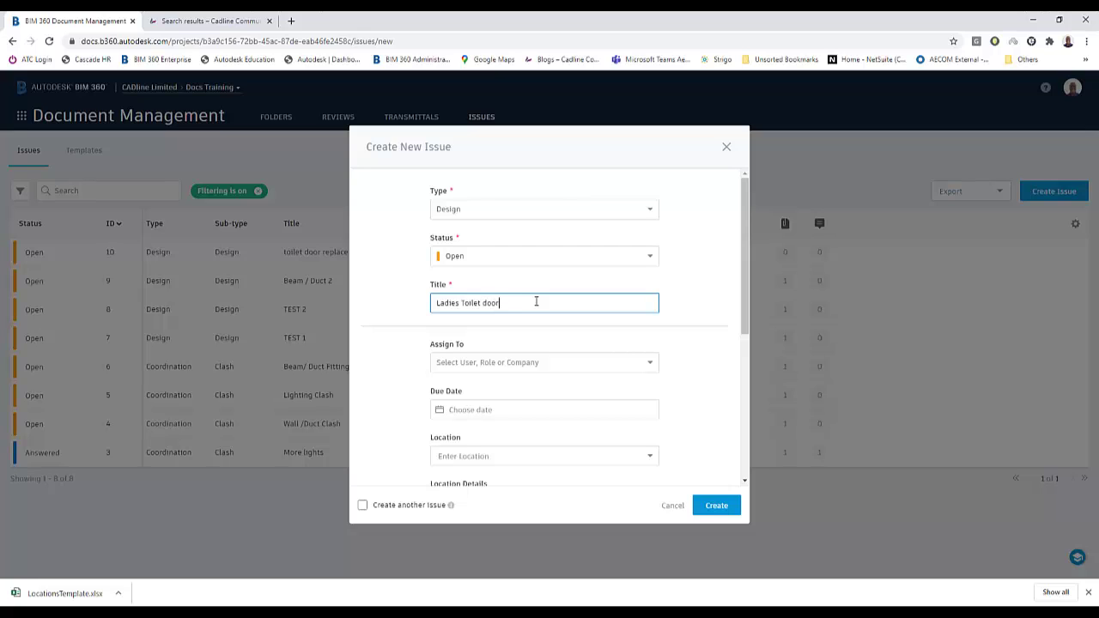
click(652, 214)
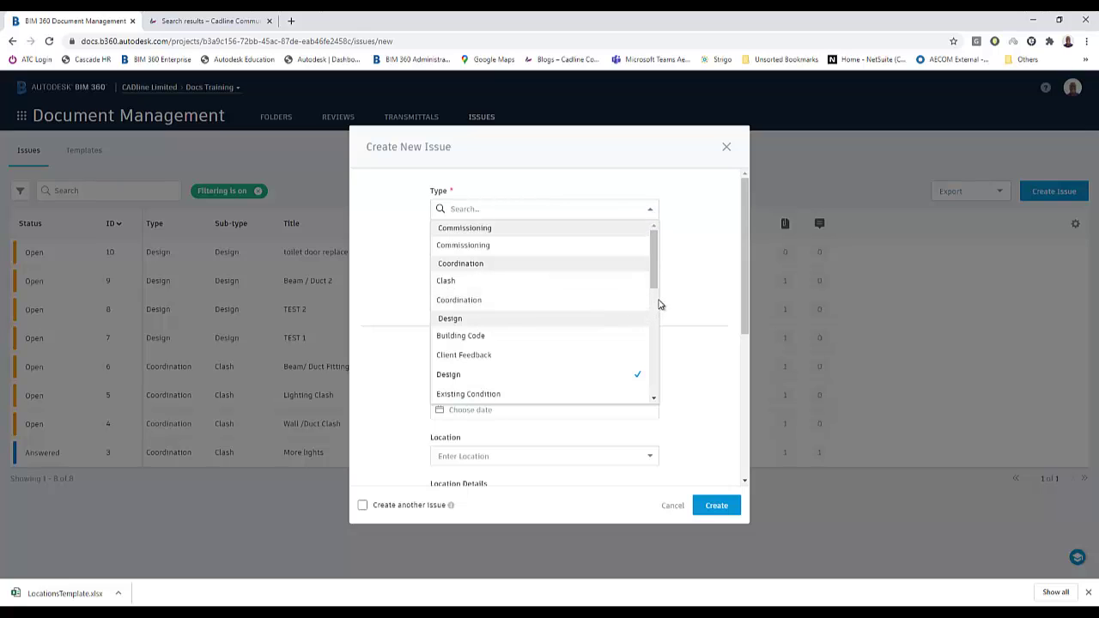
drag(655, 284, 654, 314)
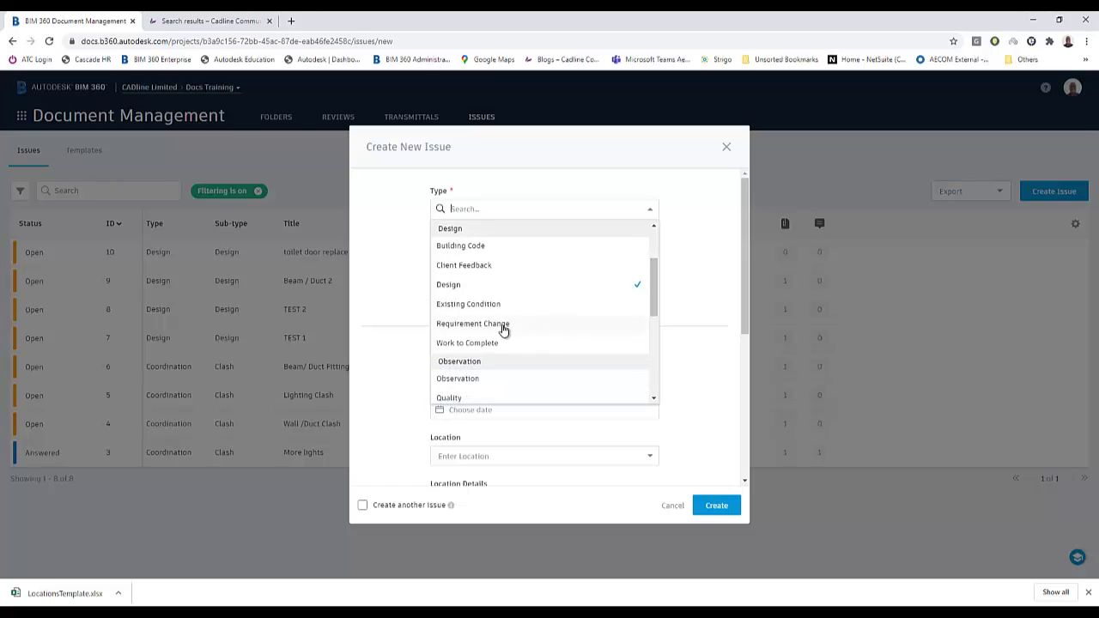
click(503, 325)
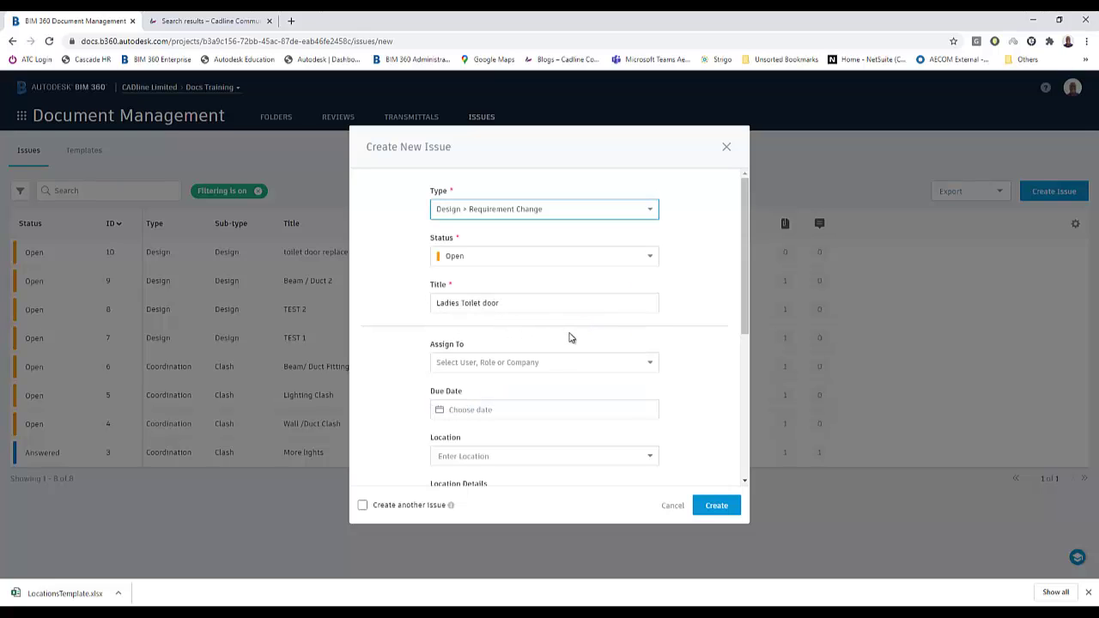
Assign the issue to a team member and set its due date to October 15
click(650, 368)
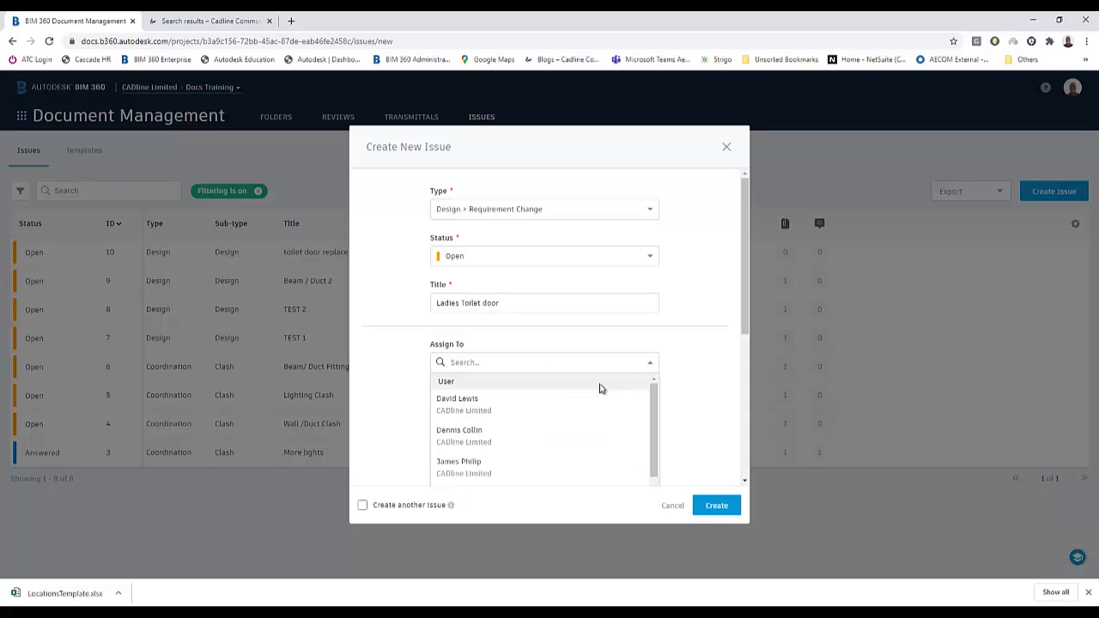
click(519, 468)
click(521, 416)
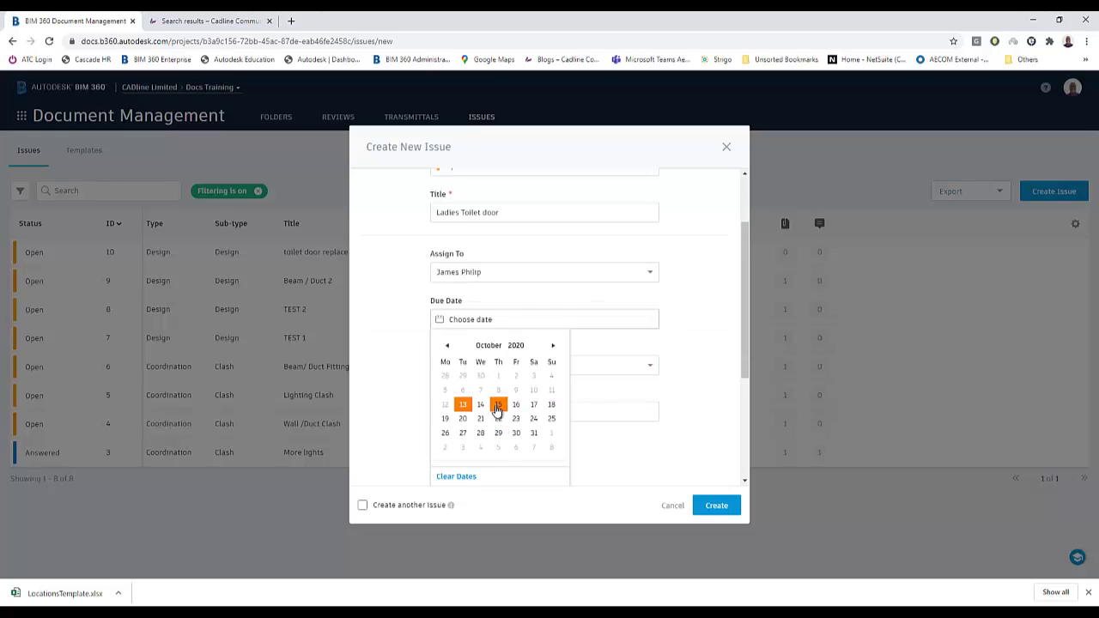
click(497, 408)
drag(744, 364, 731, 432)
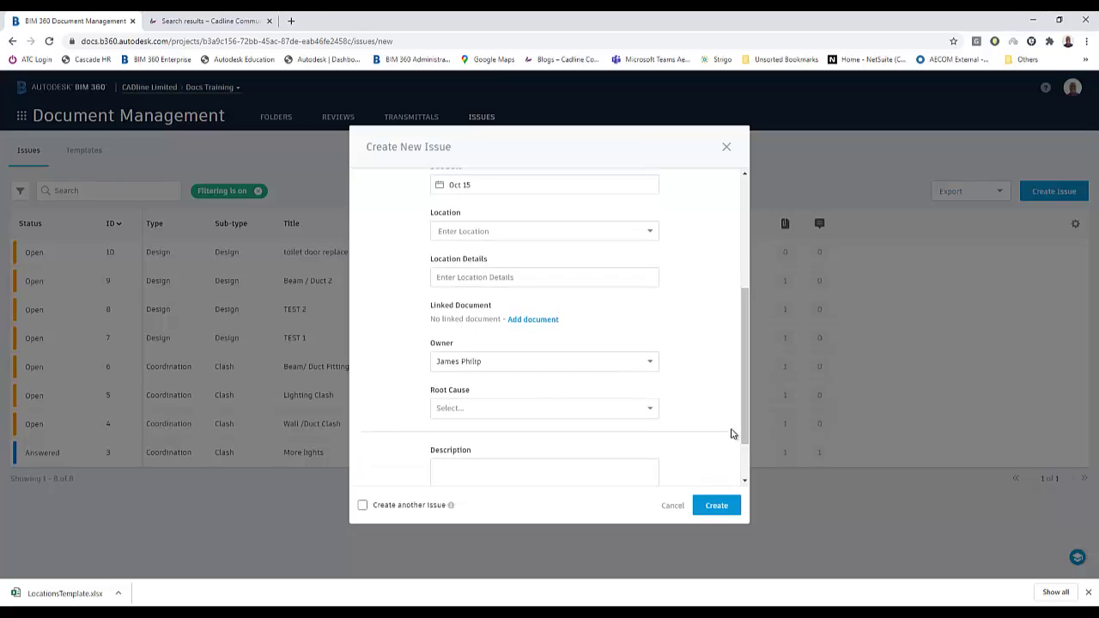
Set the issue location to Building1 > 0 Ground > 004 Ladies Room with details 'Front door'
click(482, 235)
click(436, 251)
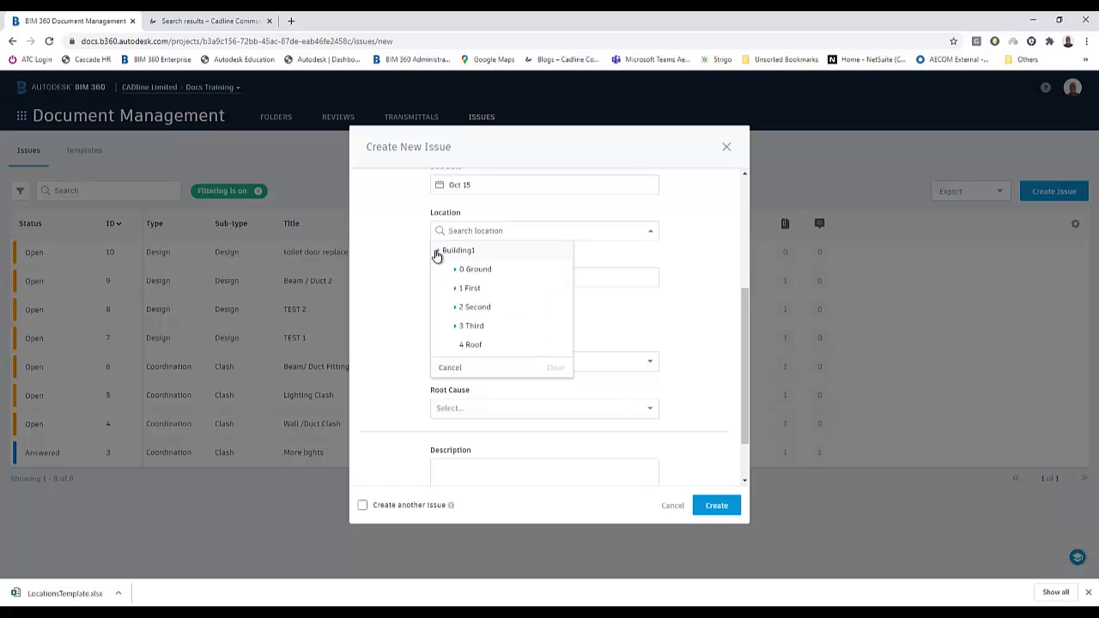
click(455, 270)
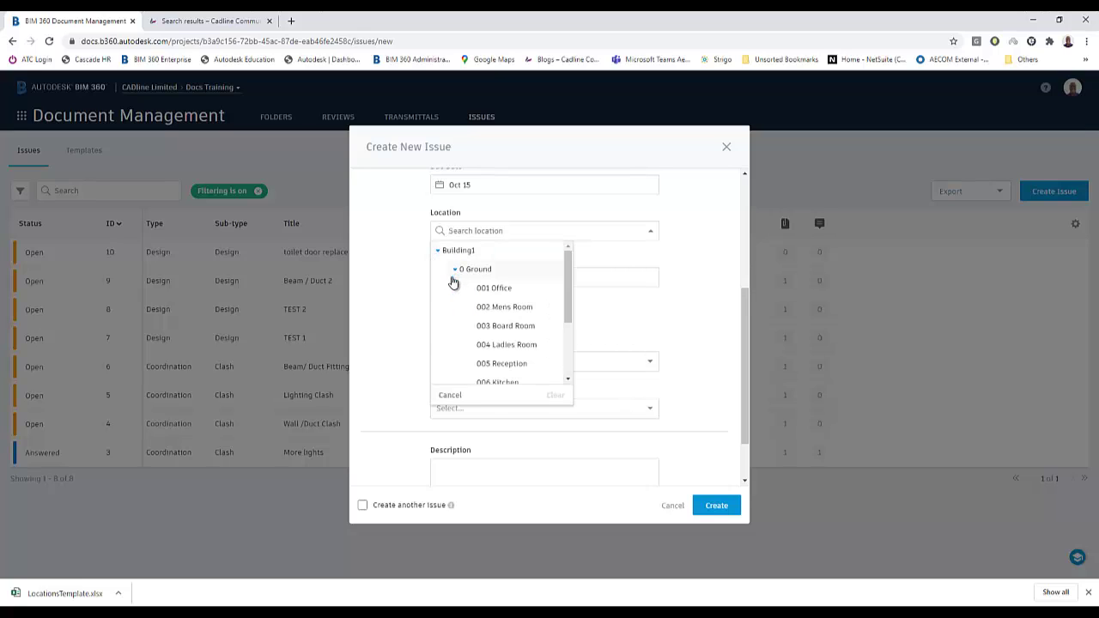
click(506, 344)
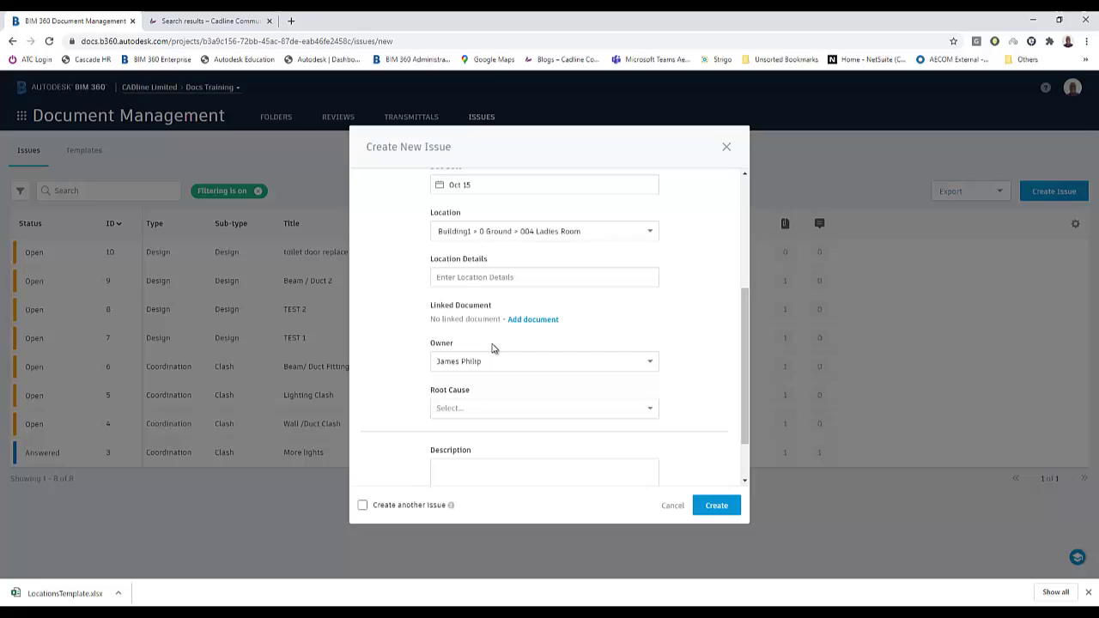
click(482, 278)
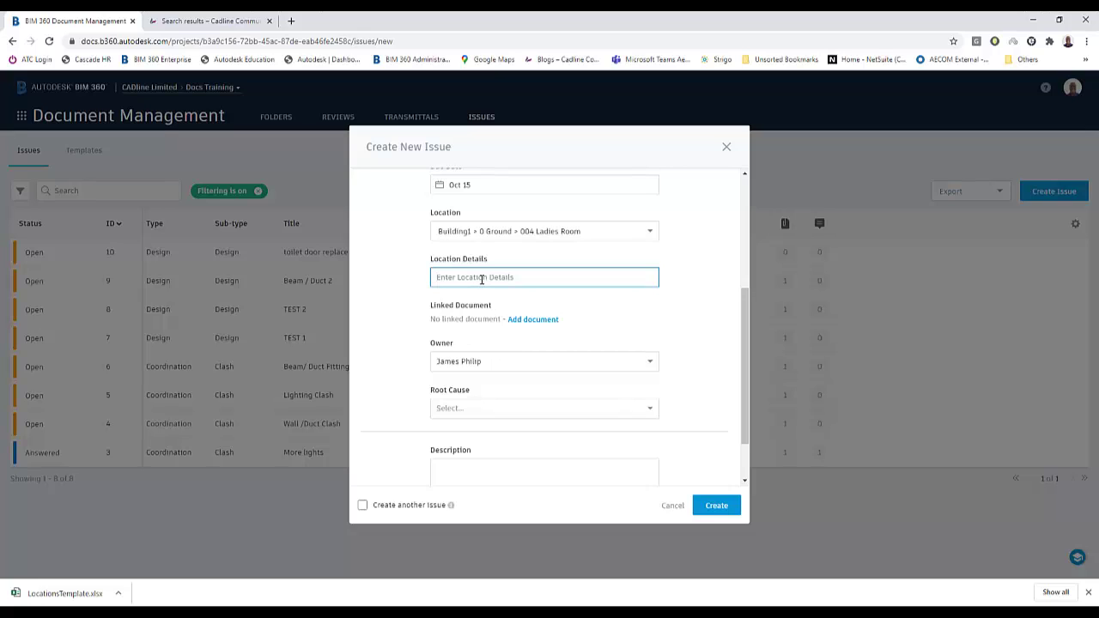
text(Front door)
Link sheet A1_101 from the Plans > Shared > PDF folder to the issue
click(532, 324)
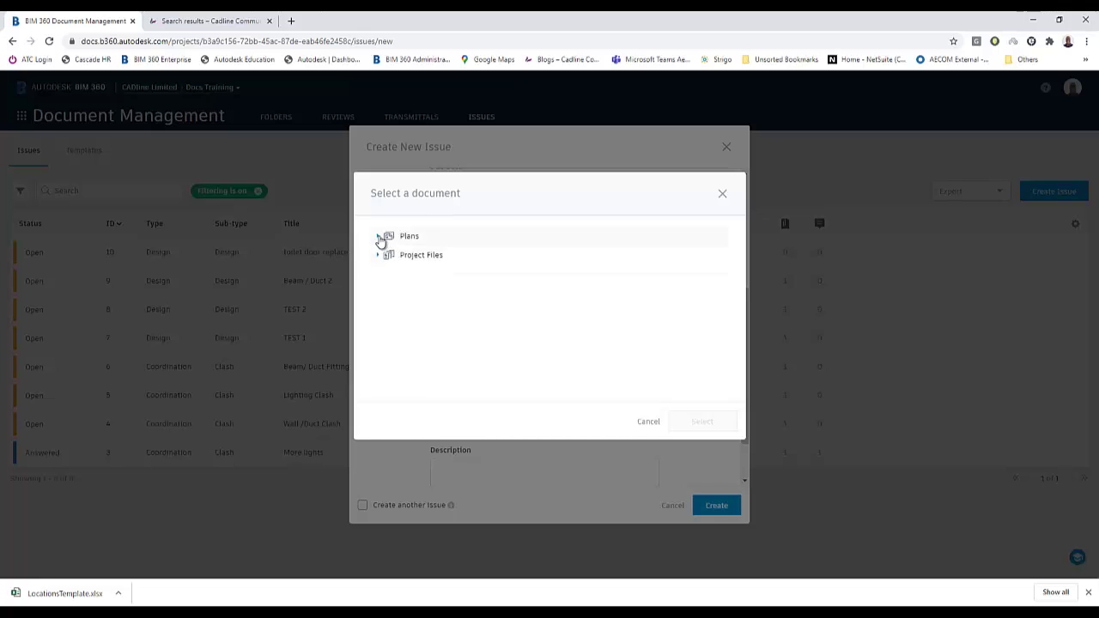
click(378, 238)
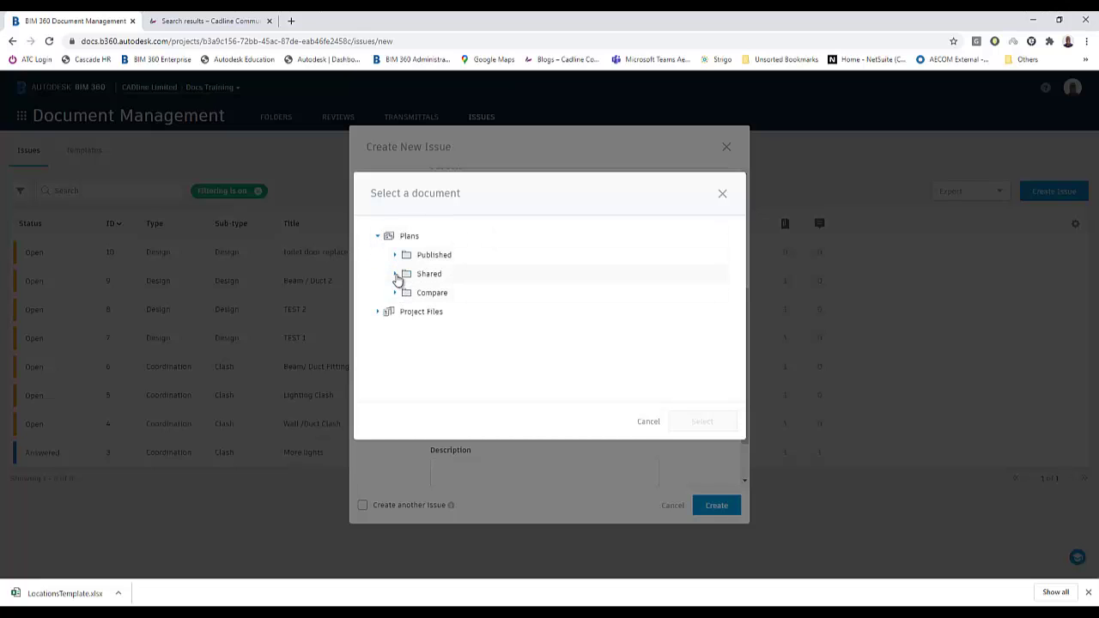
click(396, 275)
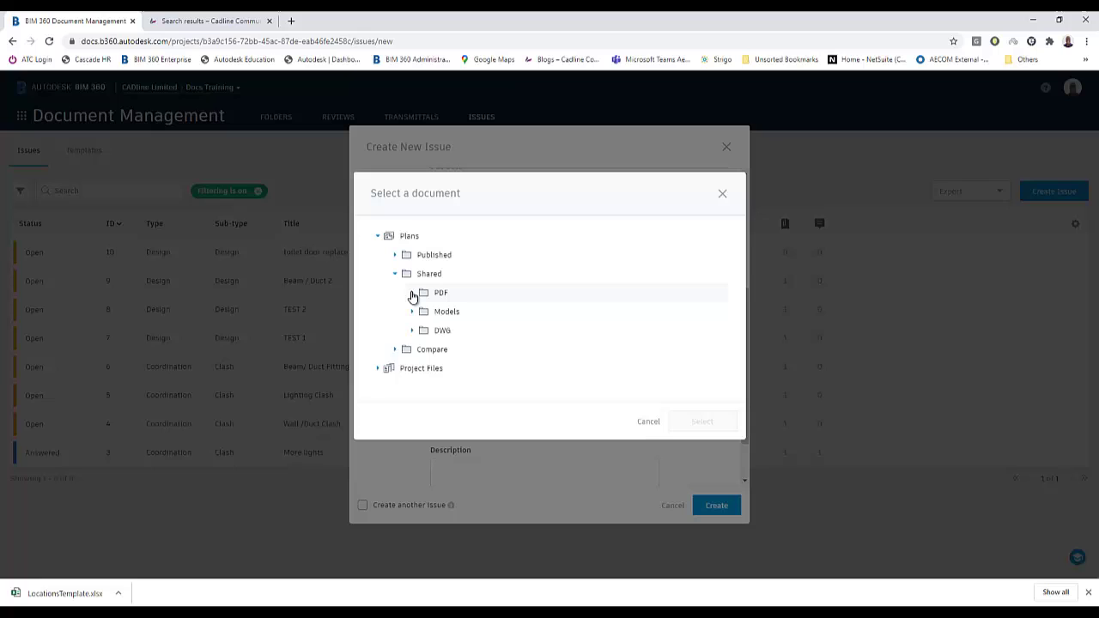
click(412, 293)
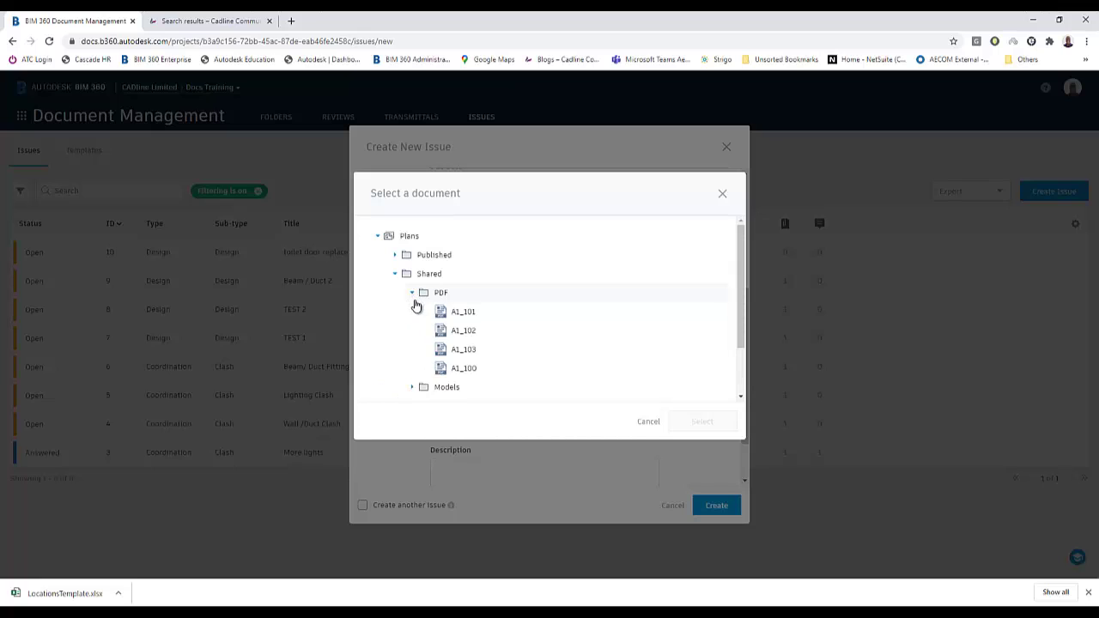
click(463, 313)
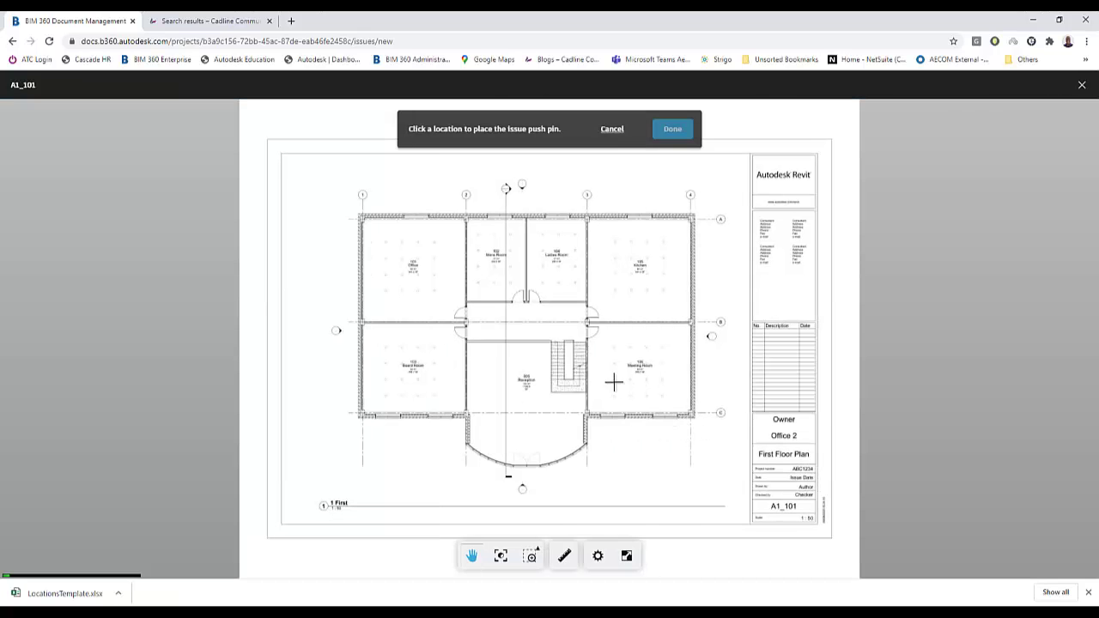
Pin the issue at the Ladies Room door on the A1_101 plan
scroll(530, 314, up, 4)
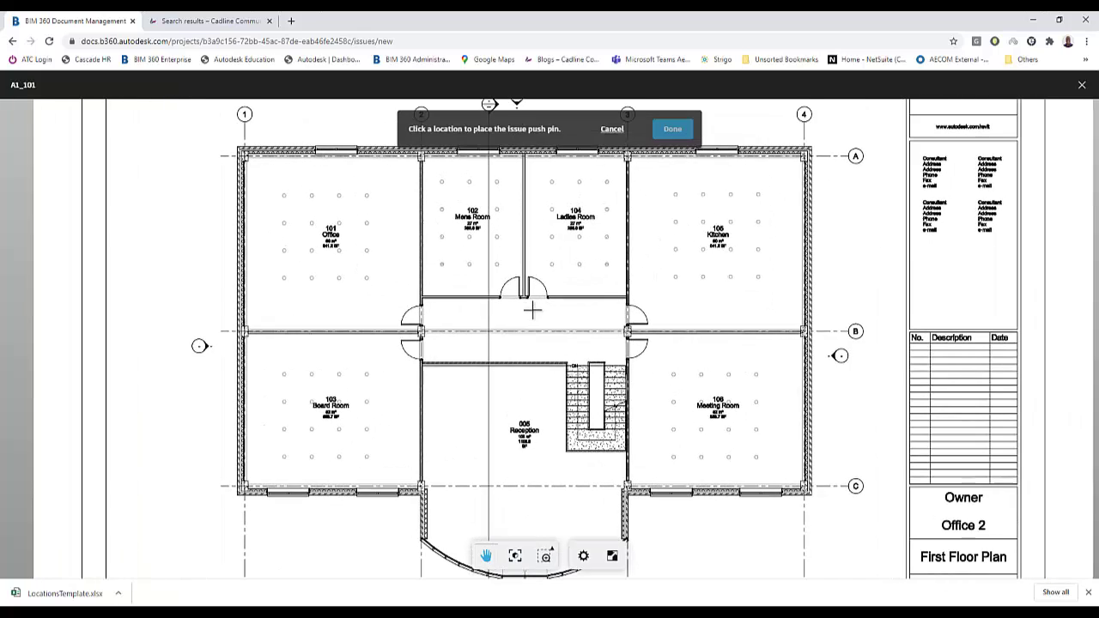
click(535, 296)
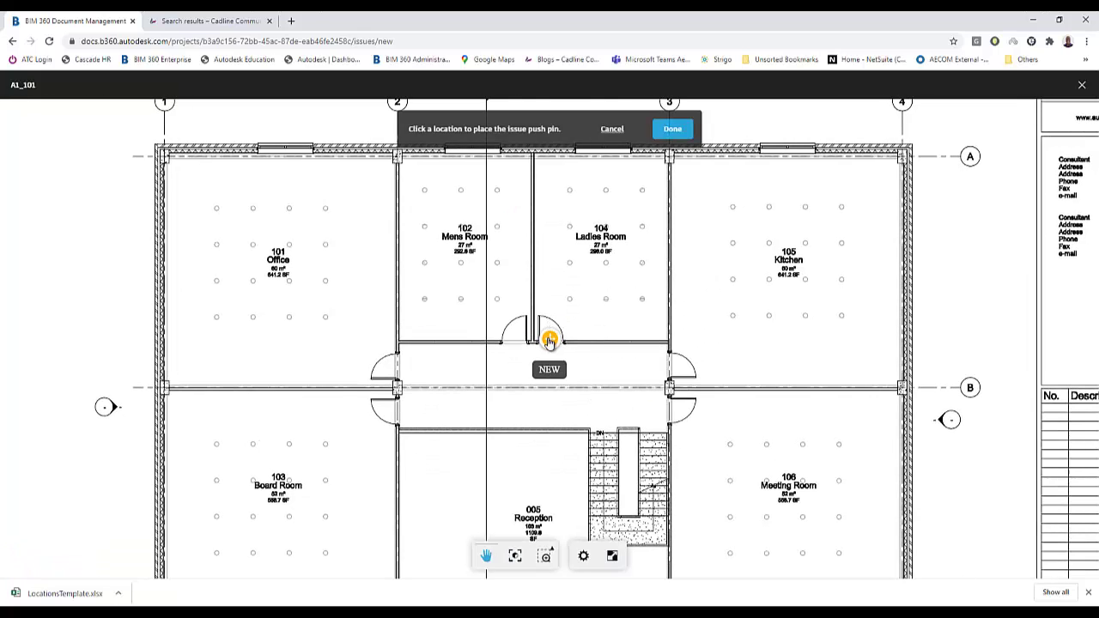
click(672, 130)
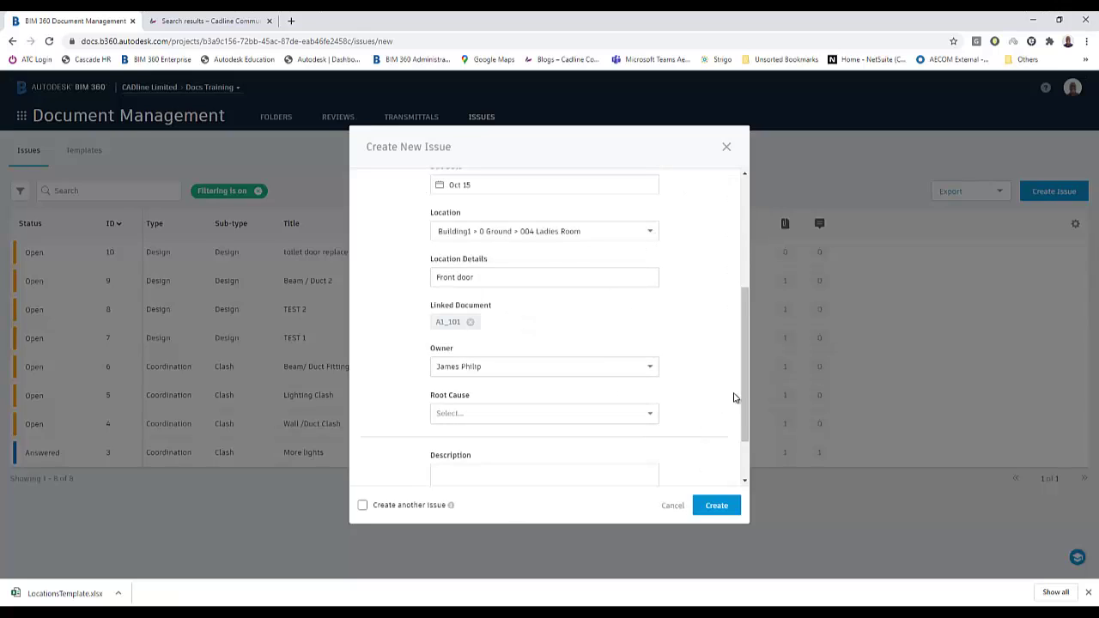
Choose Constructability as the root cause and create the 'Ladies Toilet door' issue
click(650, 413)
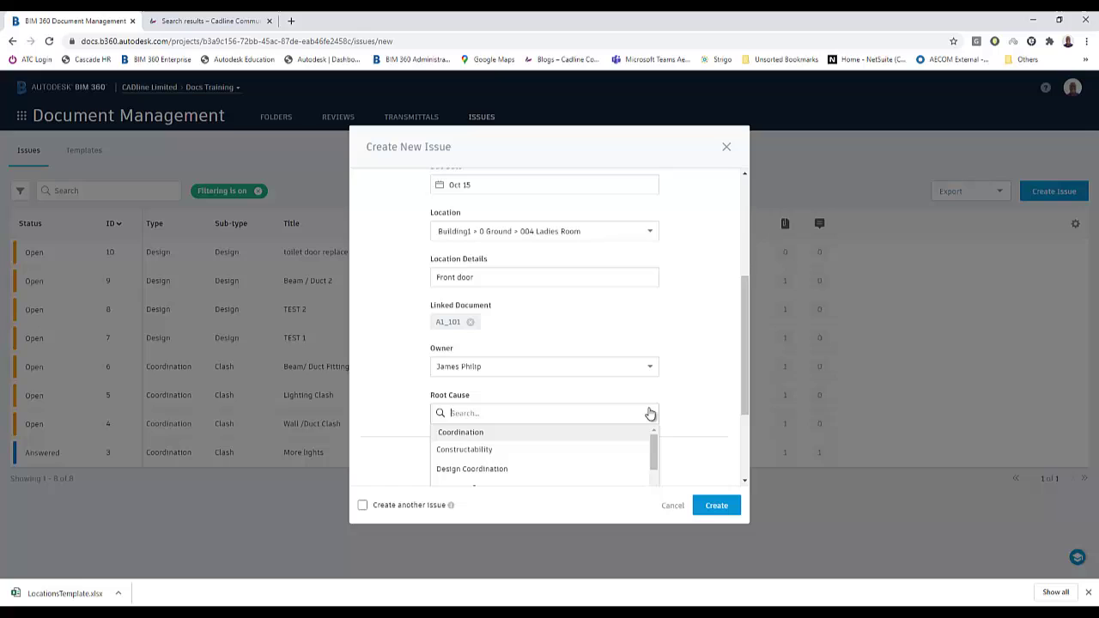
click(514, 454)
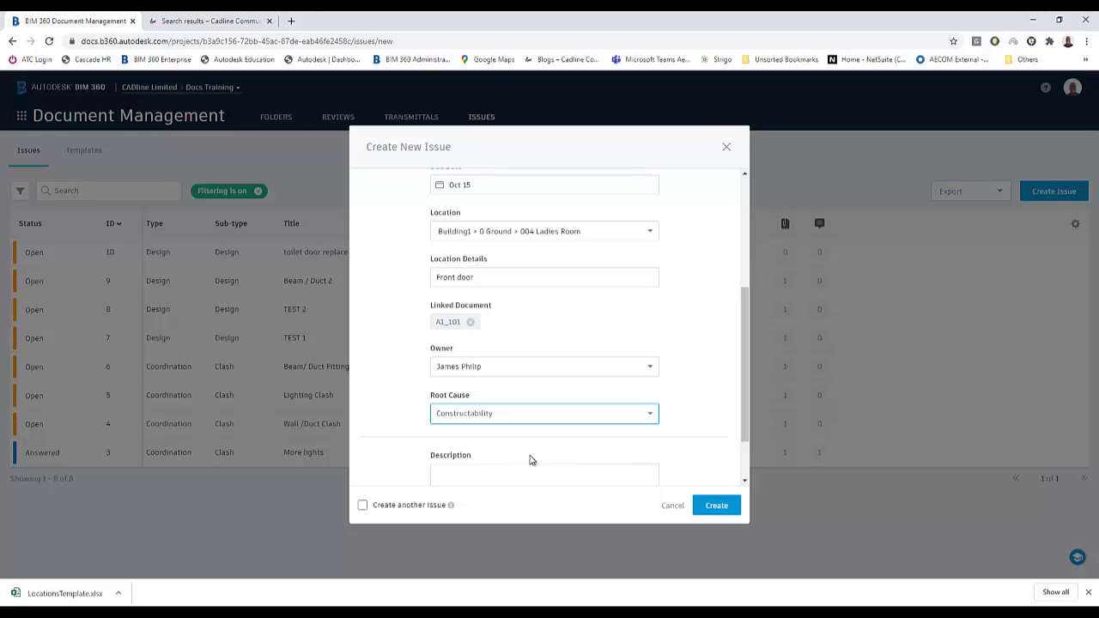
scroll(740, 409, down, 2)
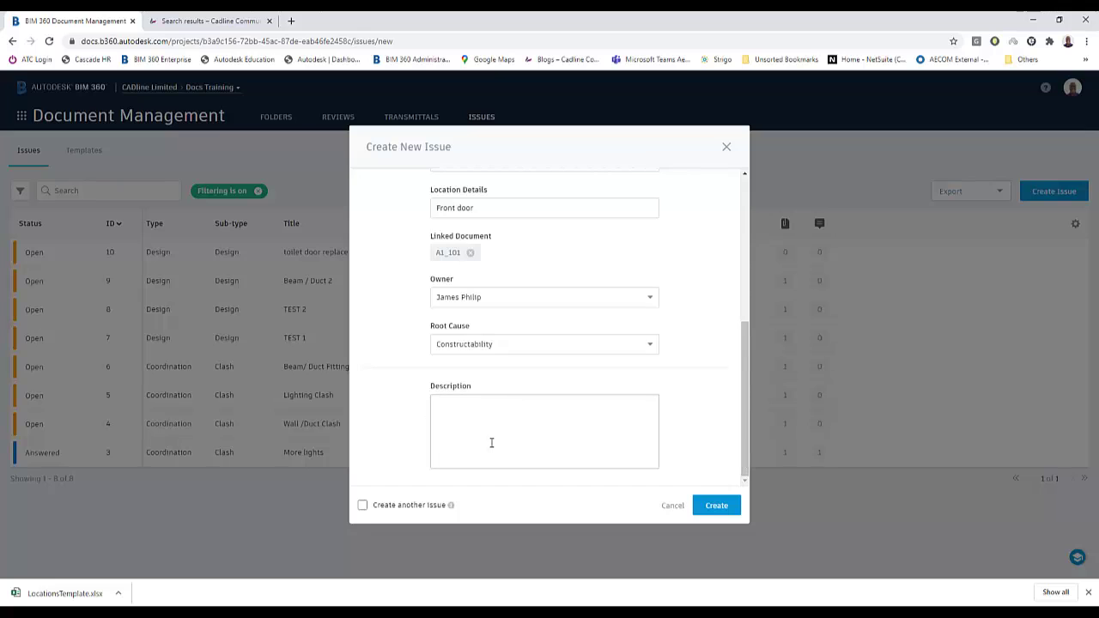
click(712, 504)
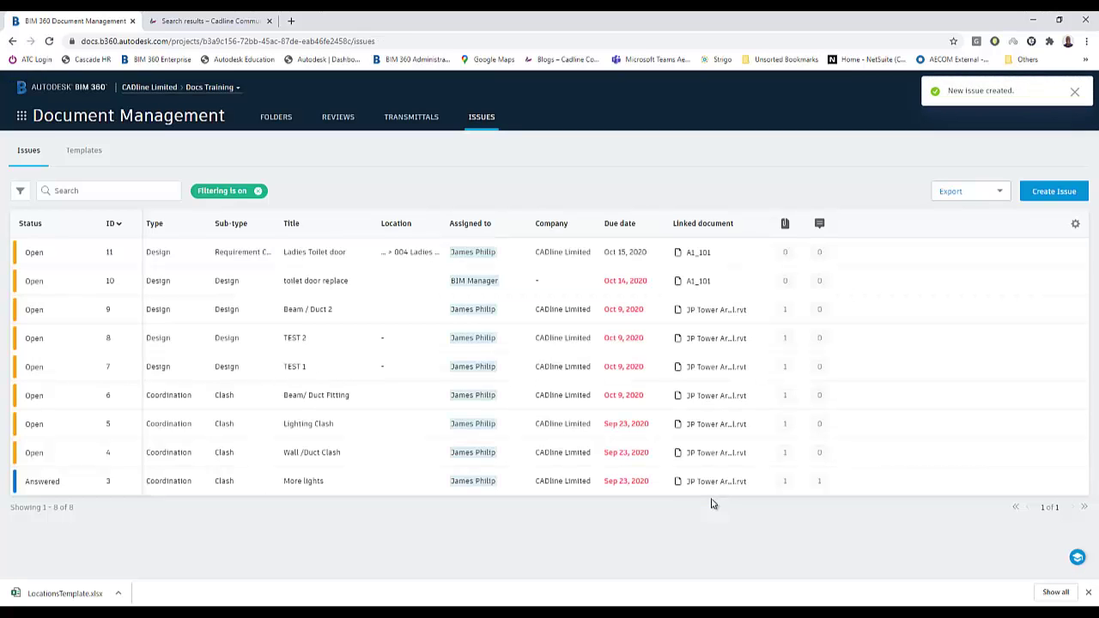